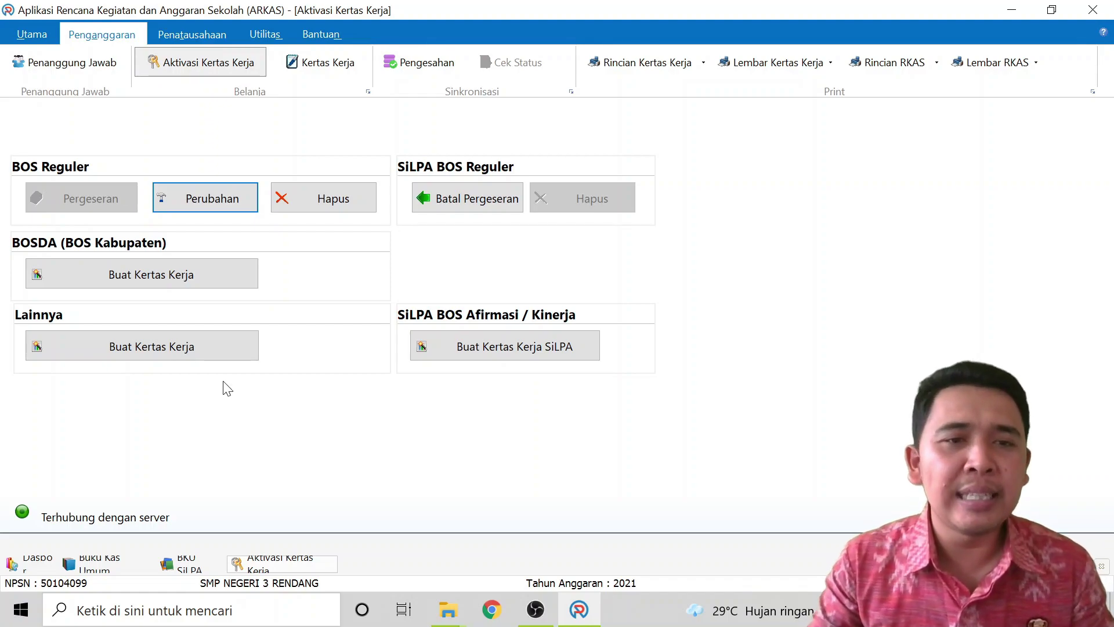
Step: Try to create a budget revision (Perubahan) for BOS Reguler, accepting the revision warning
left_click(213, 198)
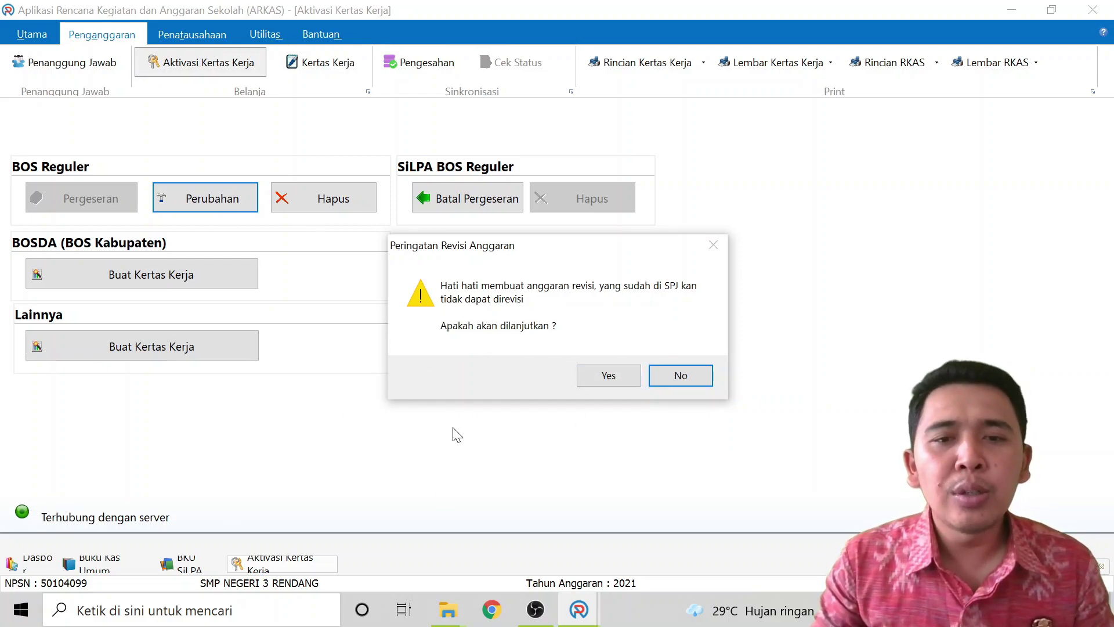
left_click(607, 376)
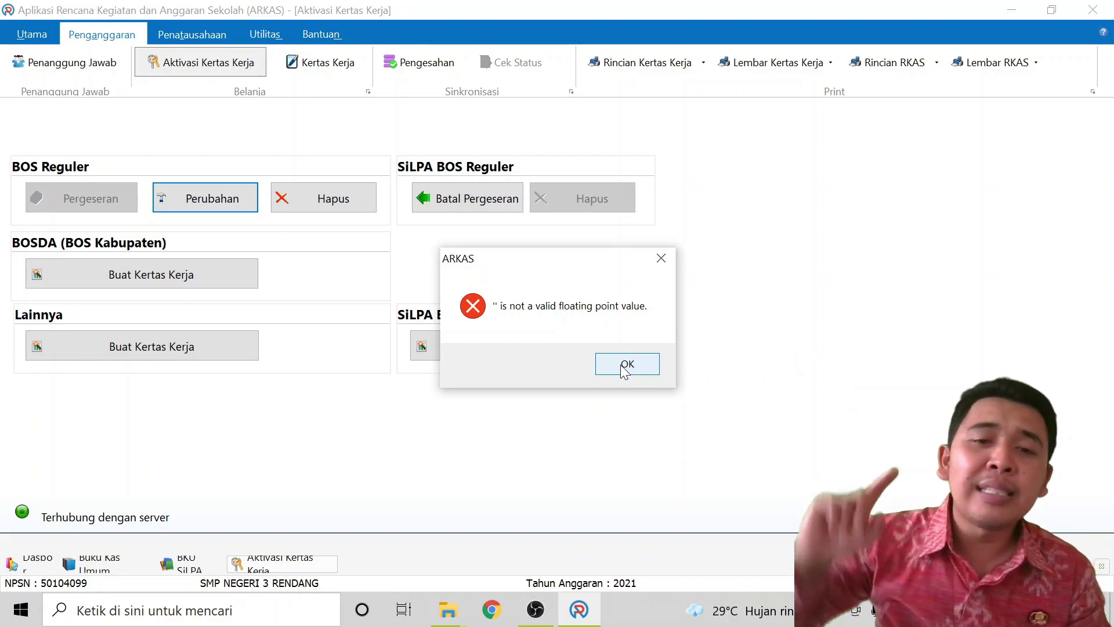
left_click(625, 365)
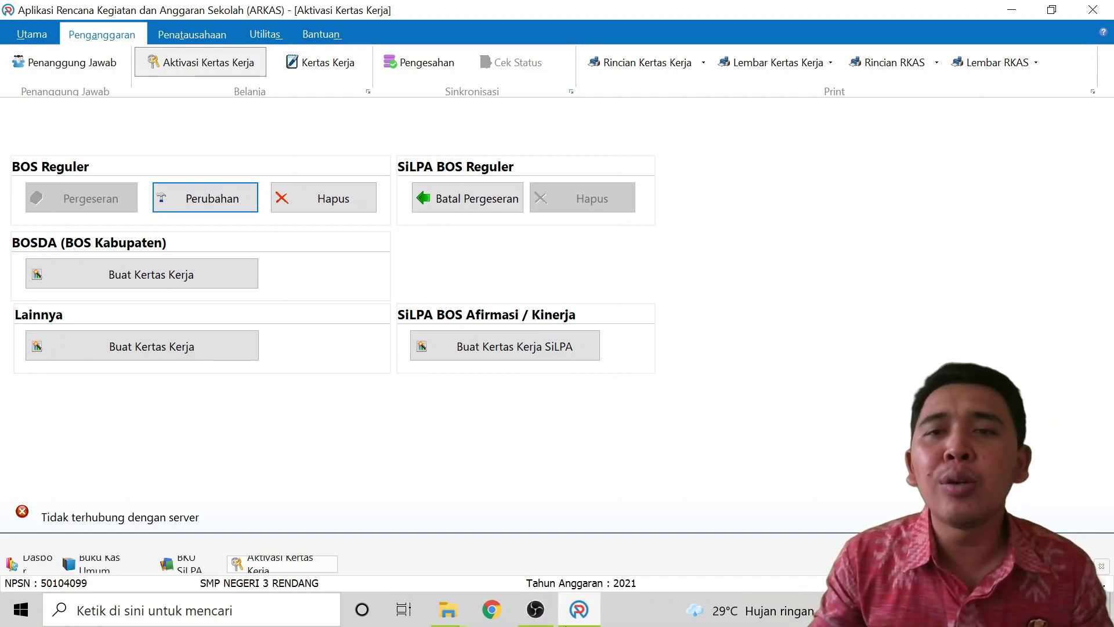
Step: Export all pages of the Rincian RKAS Tahap report to the Desktop as the PDF apbs-tahap-2021 and close the report preview
left_click(937, 63)
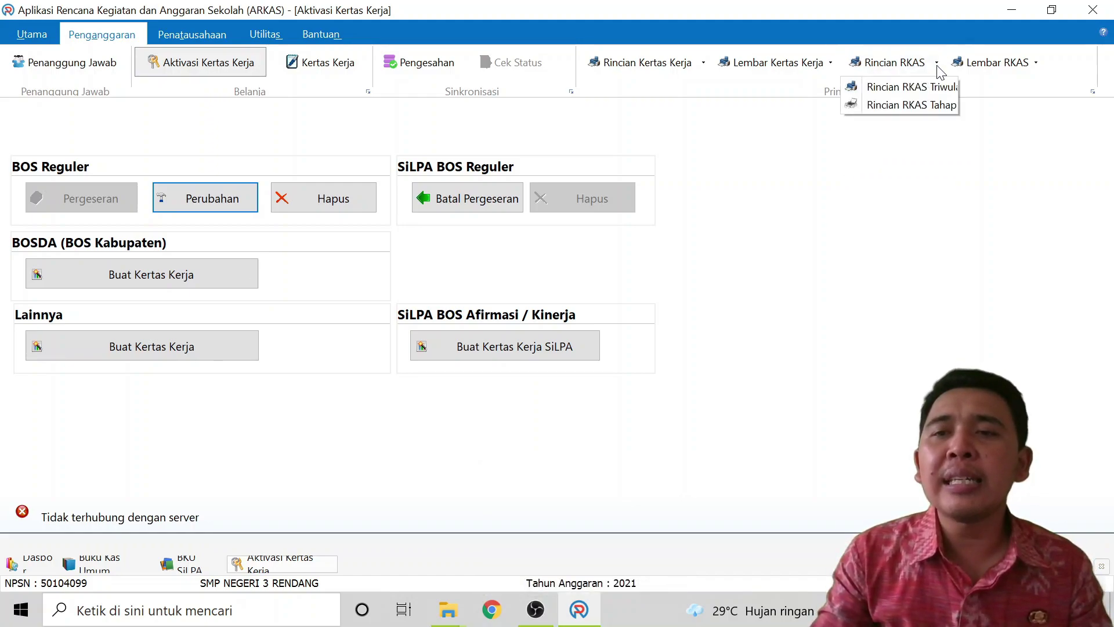
left_click(912, 108)
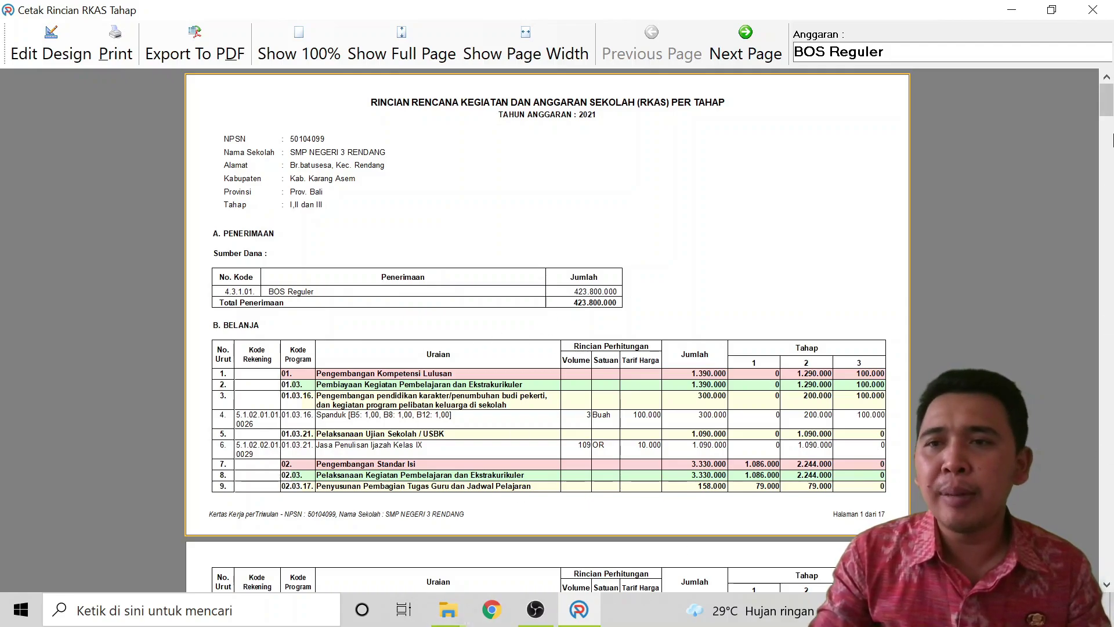
scroll(1112, 148, "down", 4)
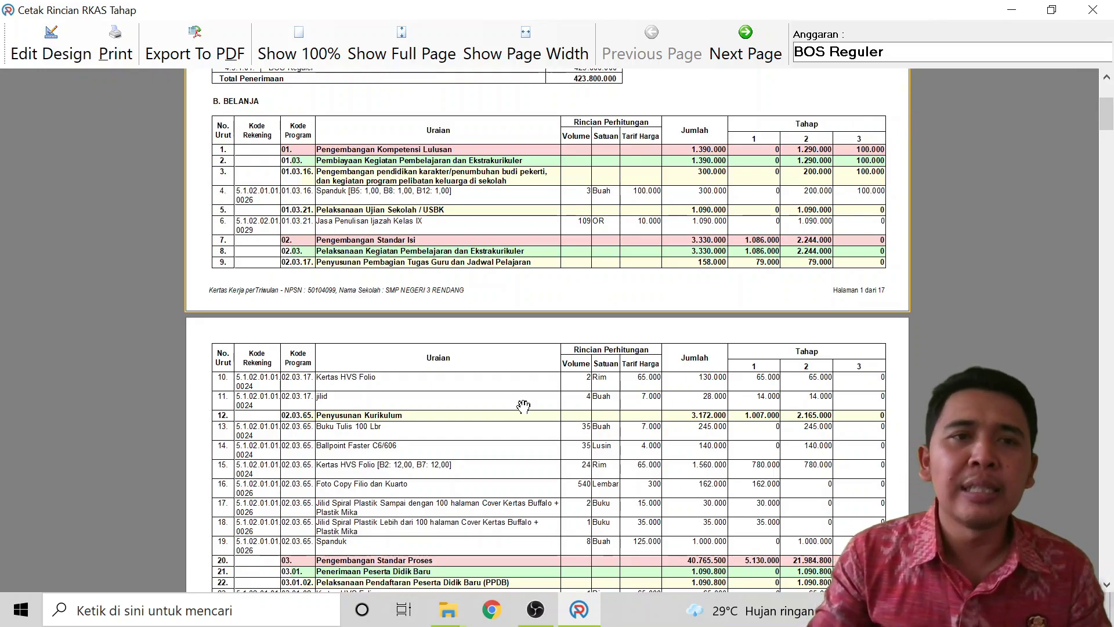
left_click(190, 40)
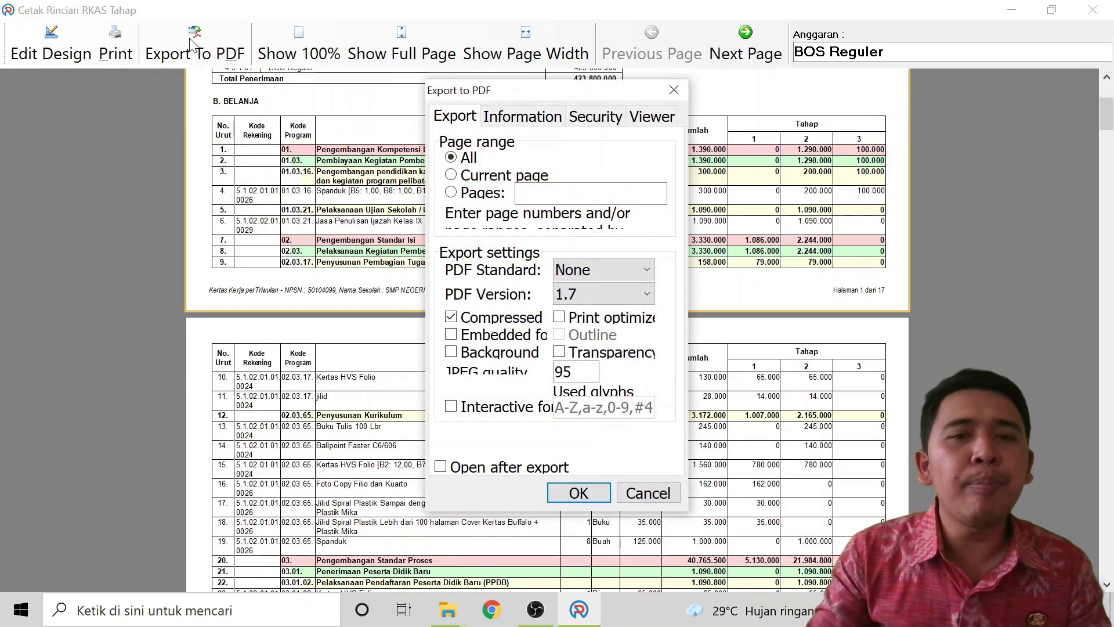
left_click(579, 493)
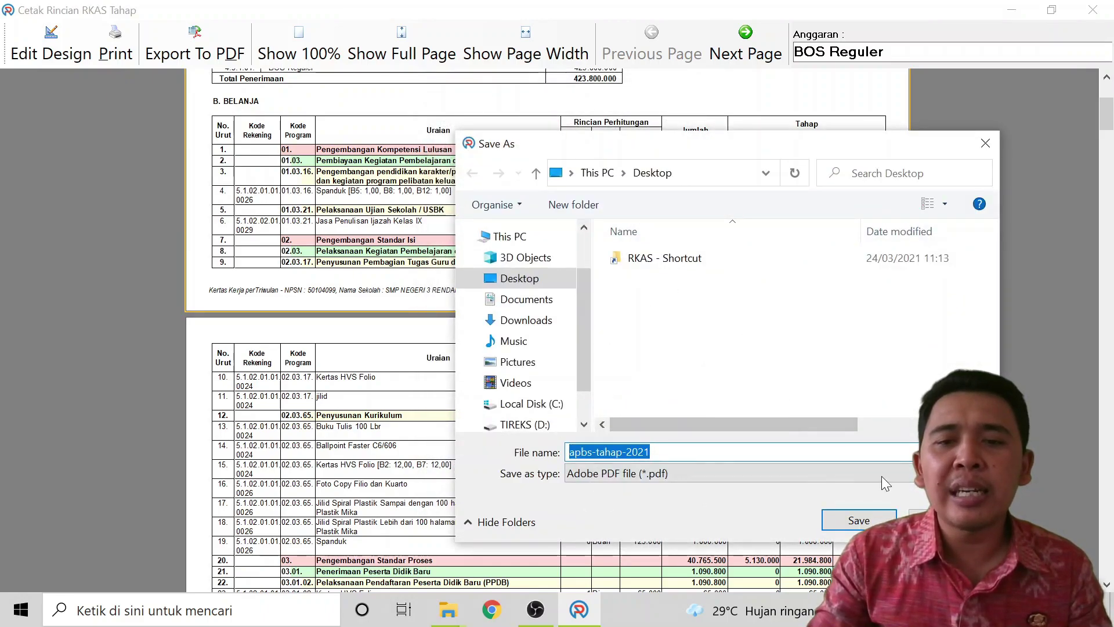
left_click(871, 522)
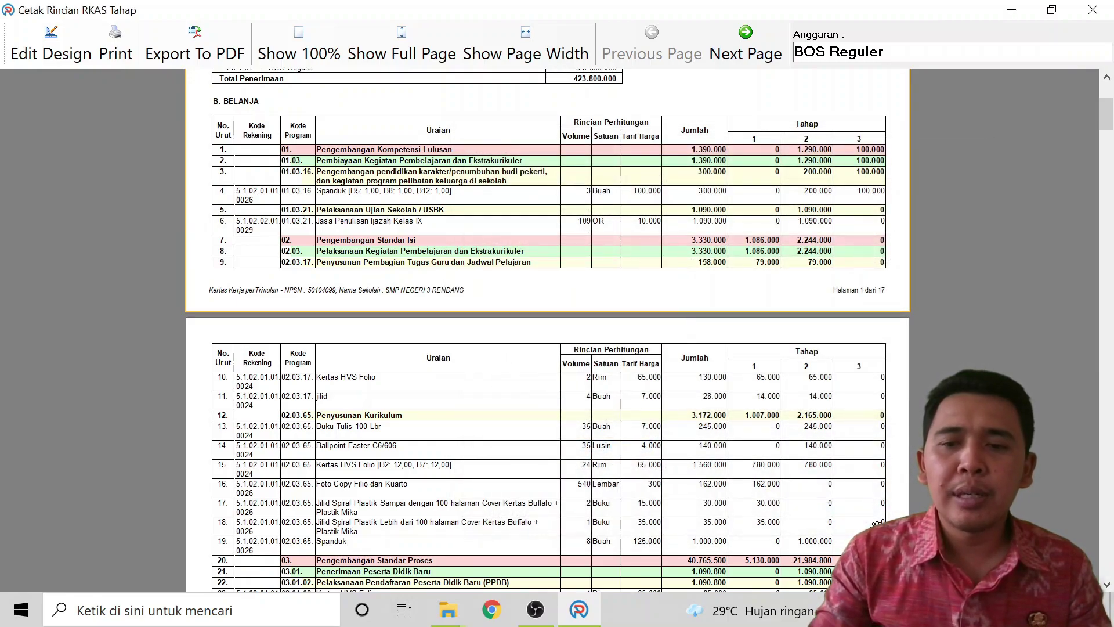
left_click(1017, 8)
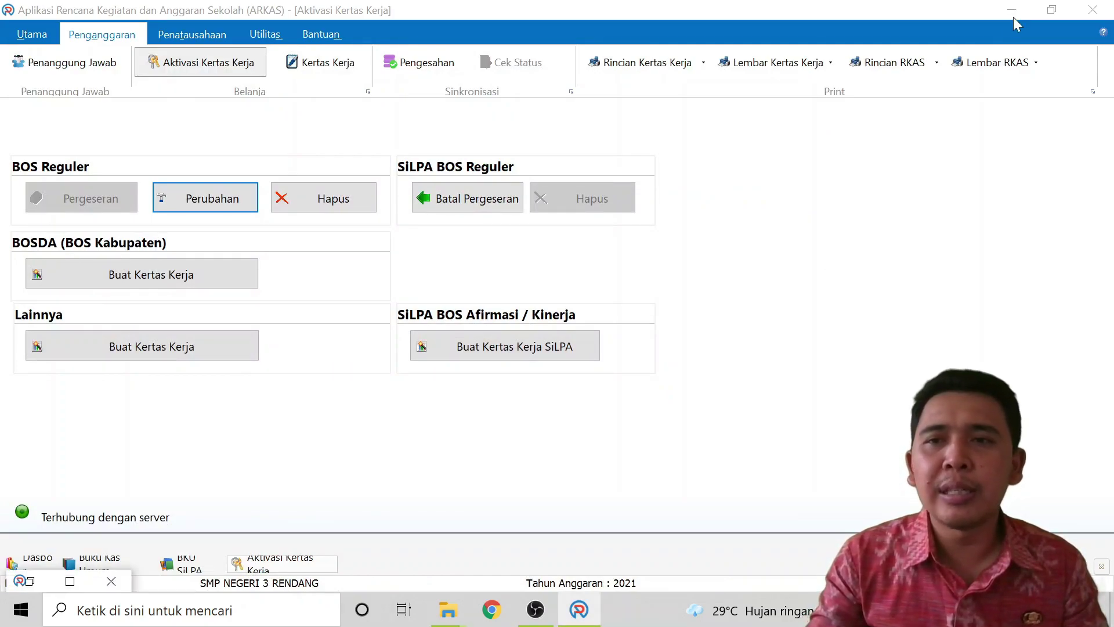
left_click(111, 581)
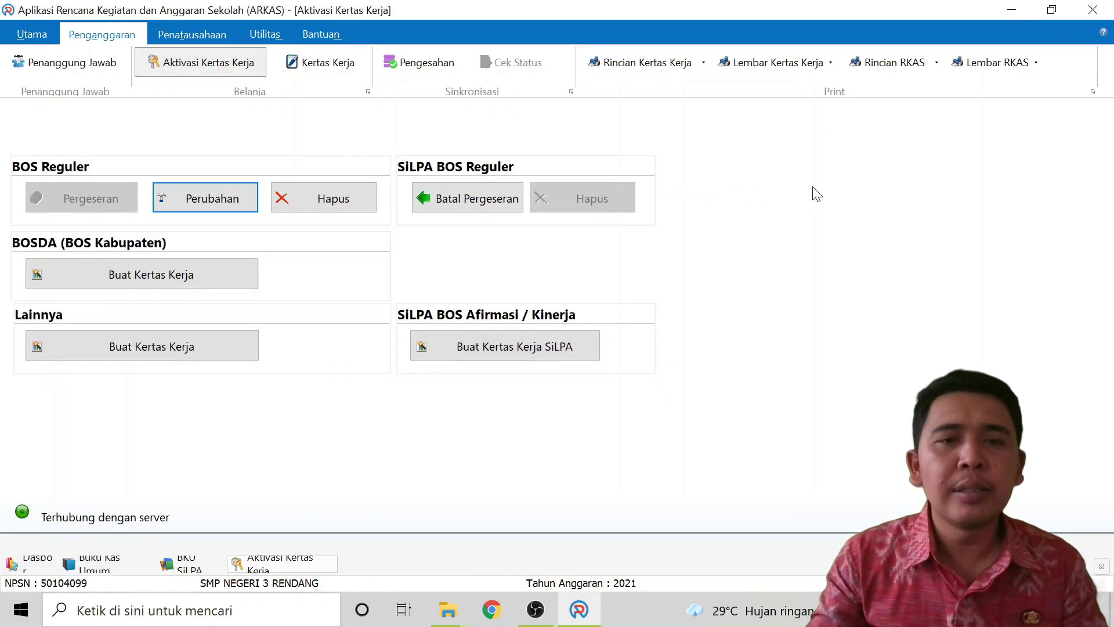
Step: Open the apbs-tahap-2021 PDF from the desktop for editing in Nitro Pro 10 and dismiss the default viewer notice
left_click(1022, 10)
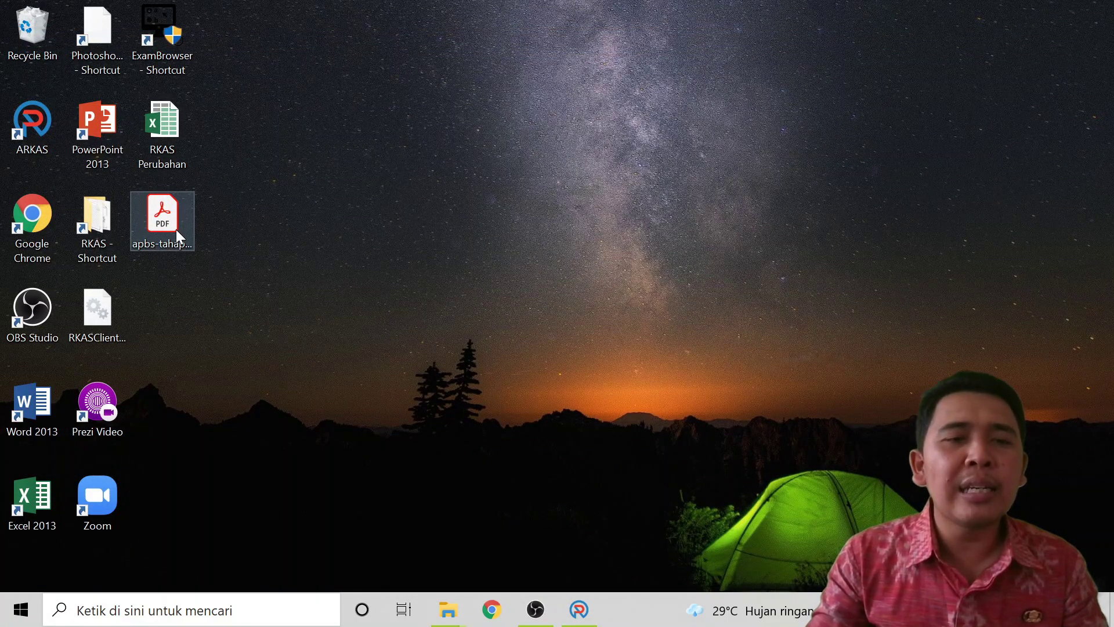
right_click(176, 231)
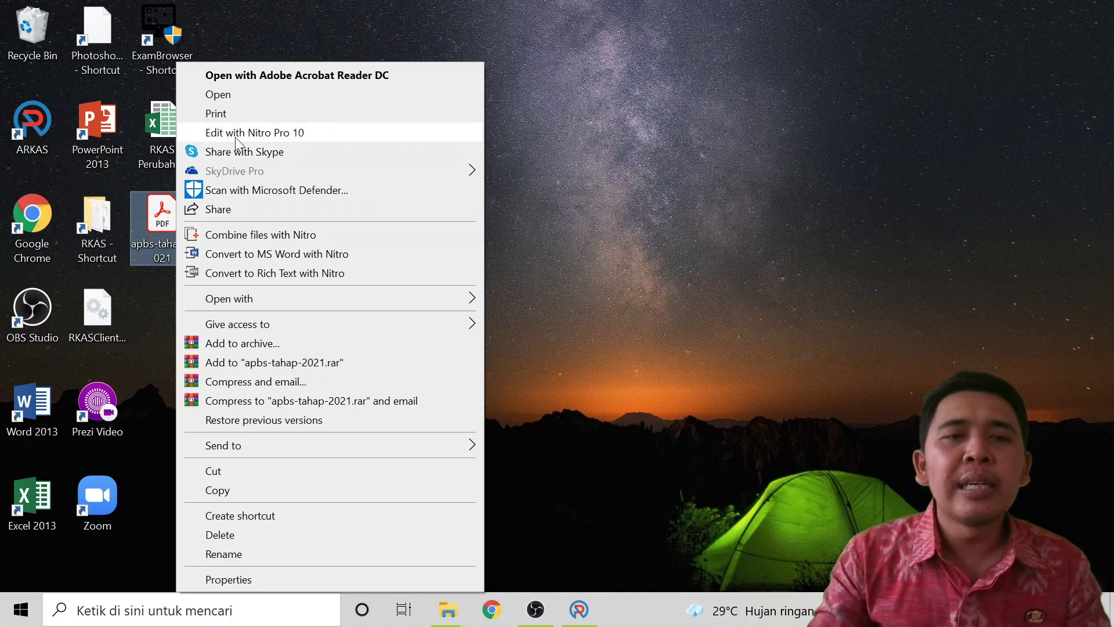
left_click(260, 133)
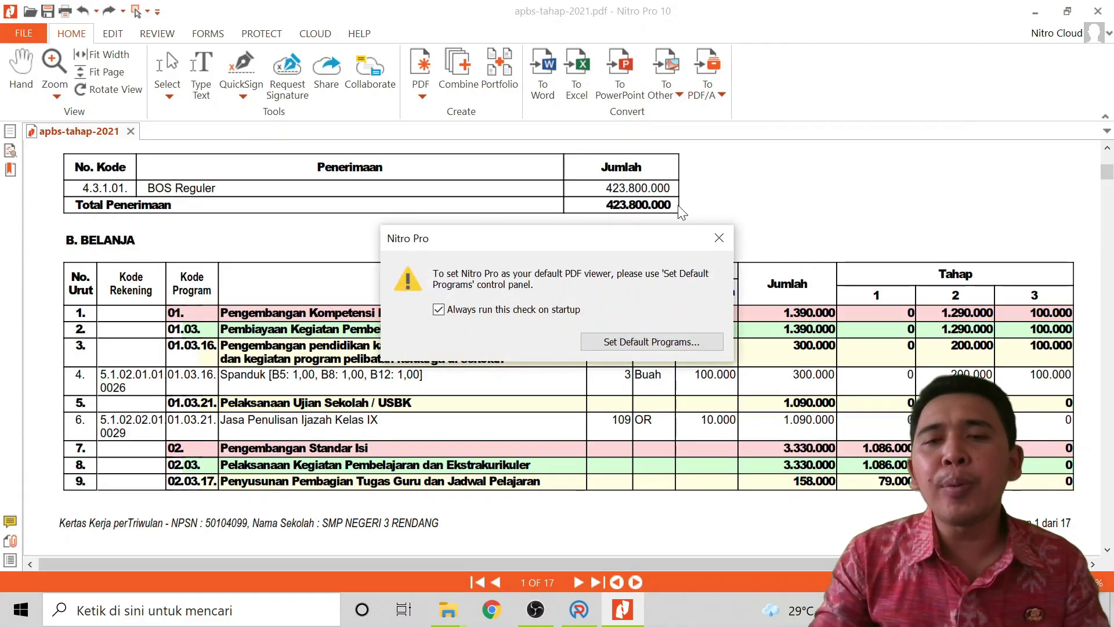
left_click(719, 238)
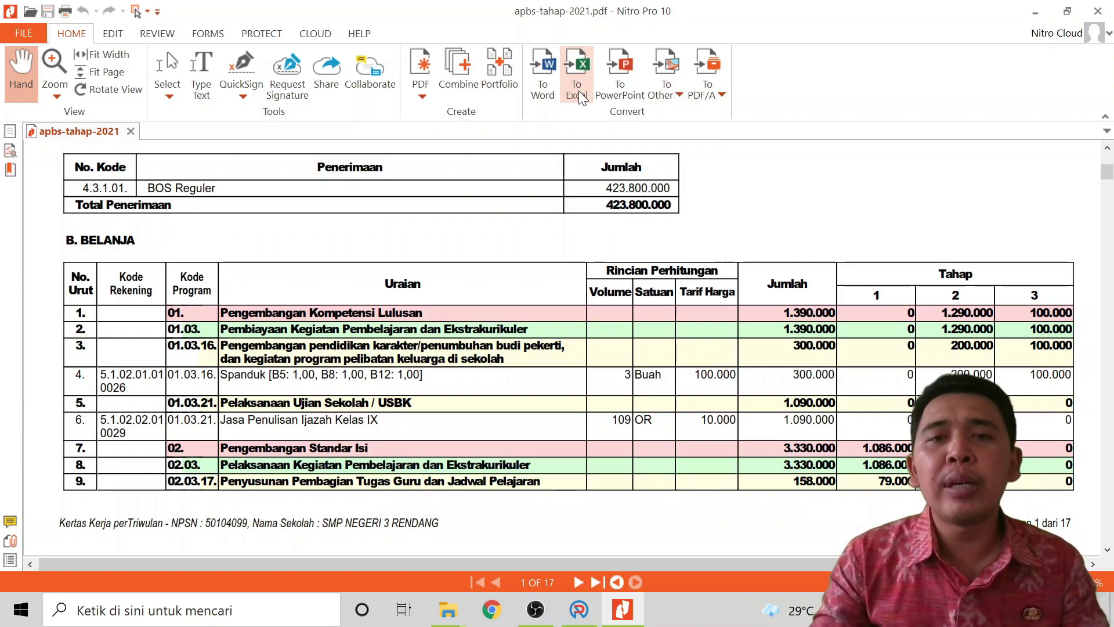
Step: Convert apbs-tahap-2021.pdf to a single Excel sheet in the original file's folder and dismiss the Office activation notice
left_click(1106, 196)
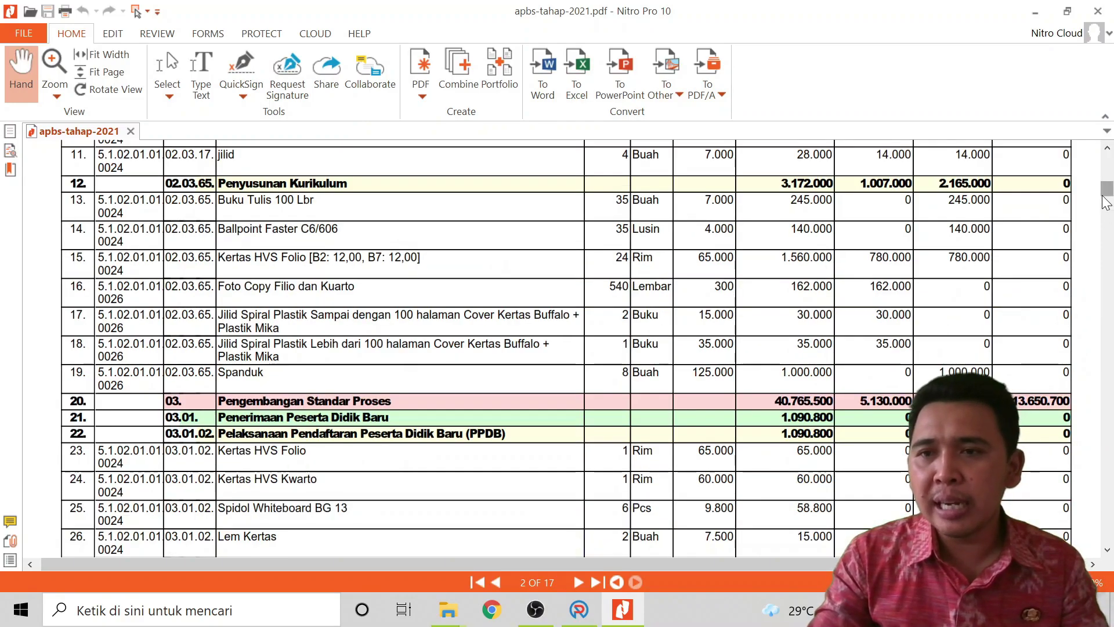
left_click(1106, 166)
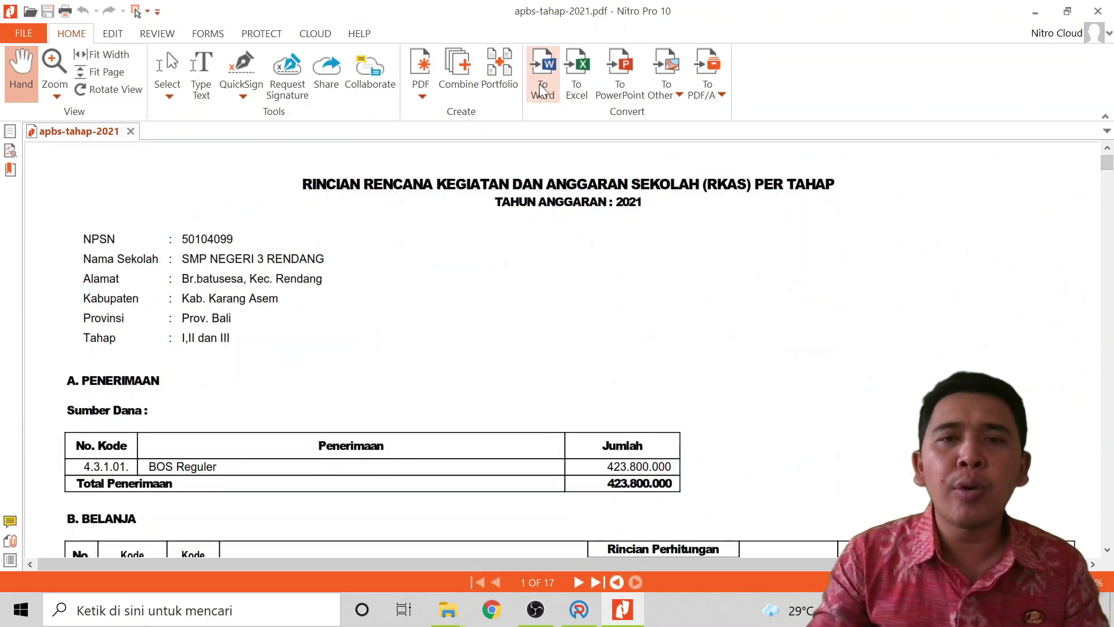
left_click(577, 72)
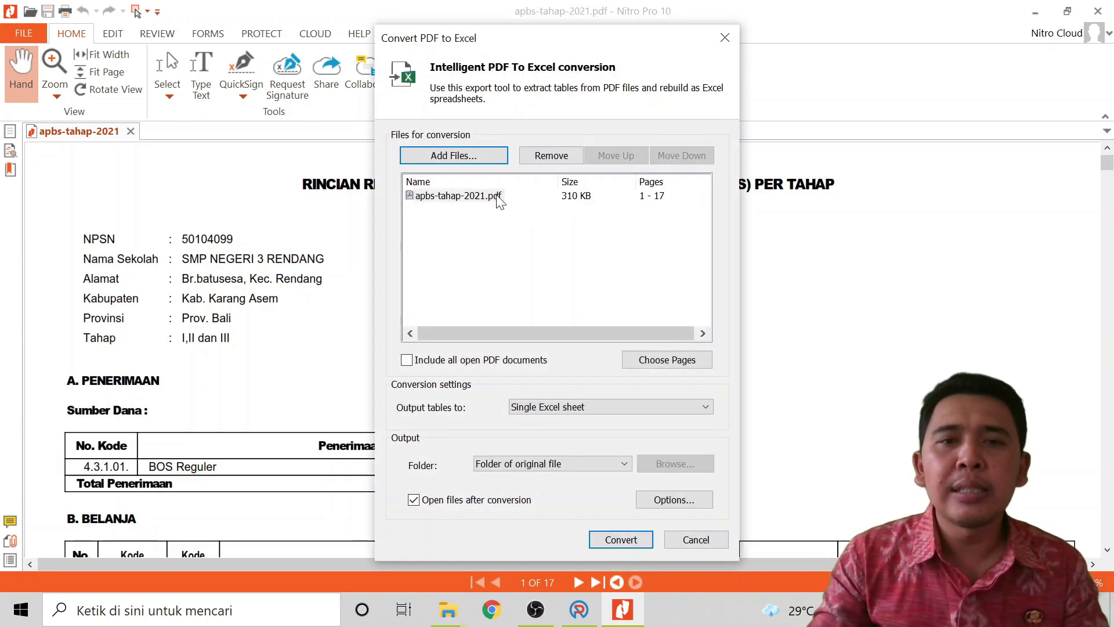
left_click(485, 200)
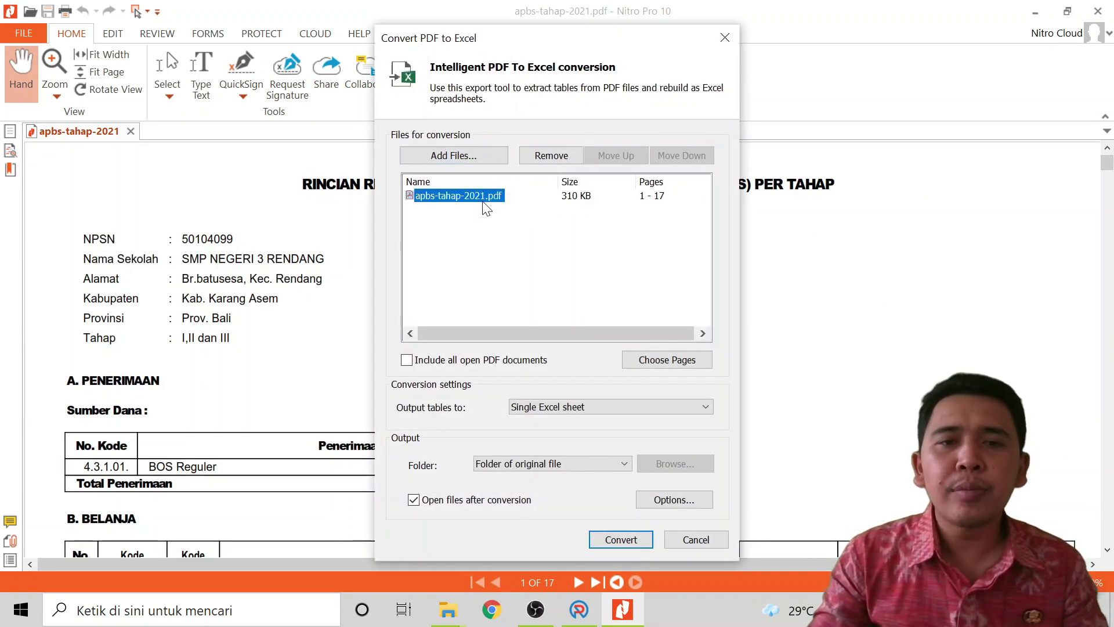
left_click(561, 408)
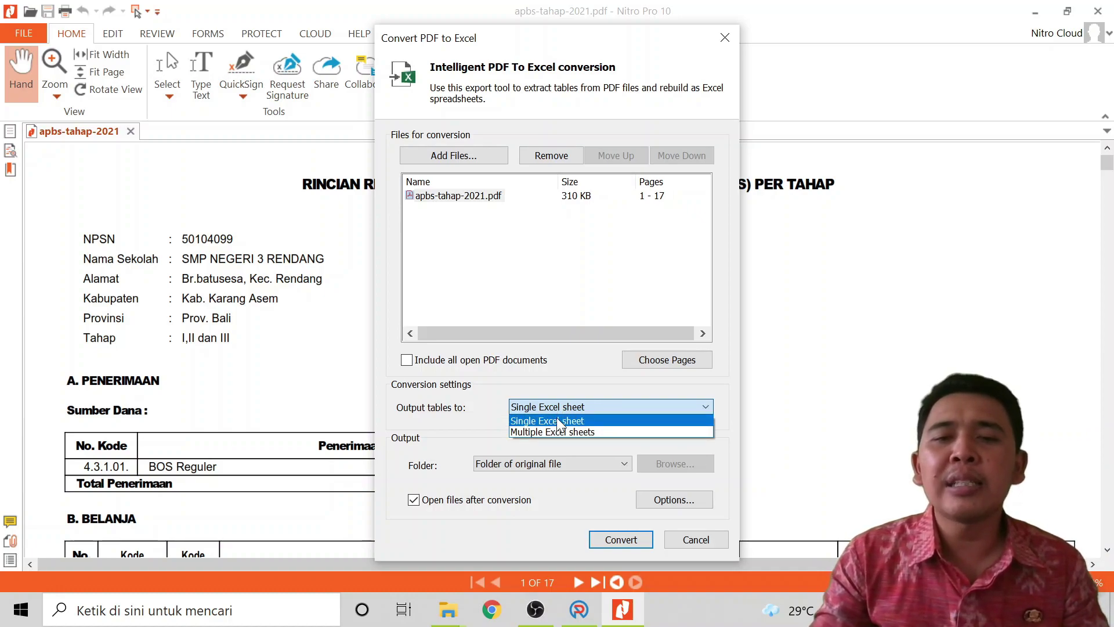
left_click(557, 420)
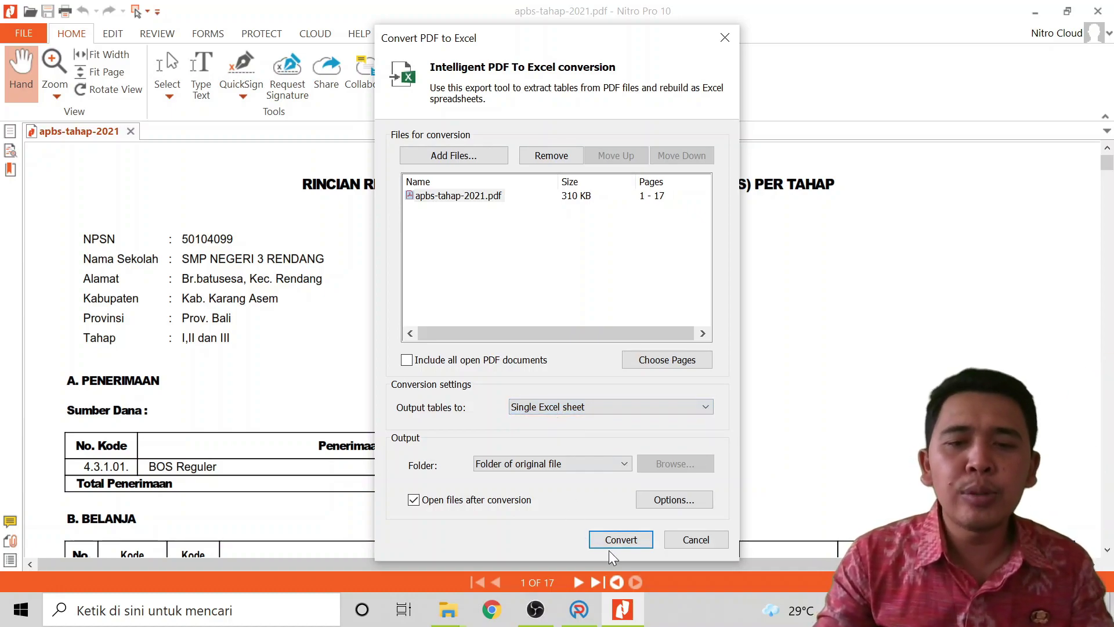
left_click(632, 543)
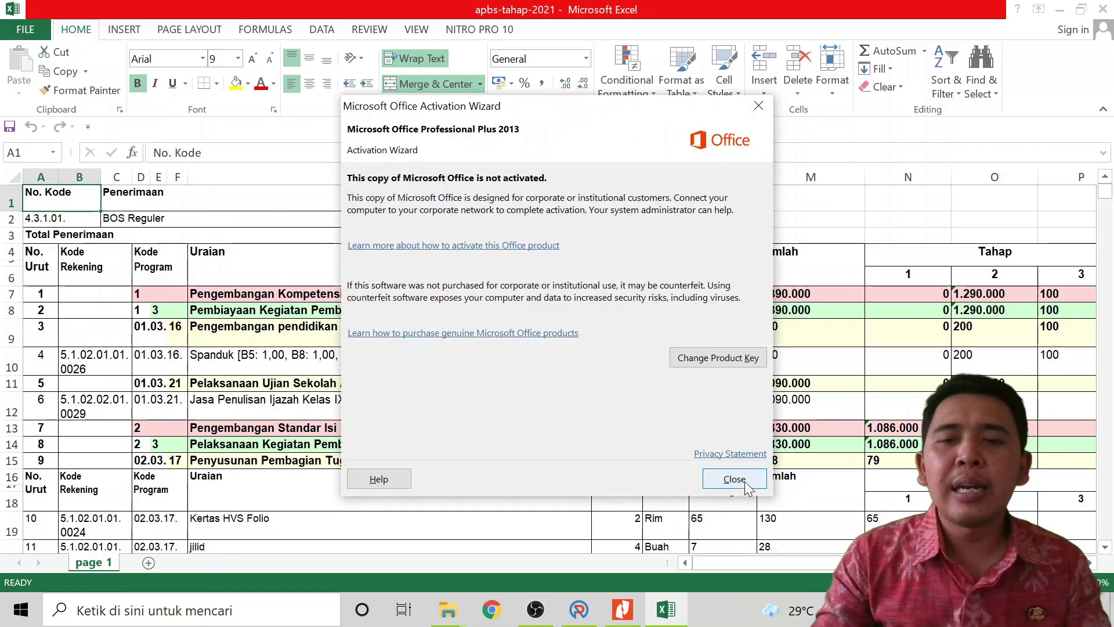
left_click(735, 478)
Step: Examine the converted budget tables, checking how the amounts in the Tahap 2 and 3 columns were carried over
scroll(711, 431, "down", 3)
scroll(711, 430, "up", 3)
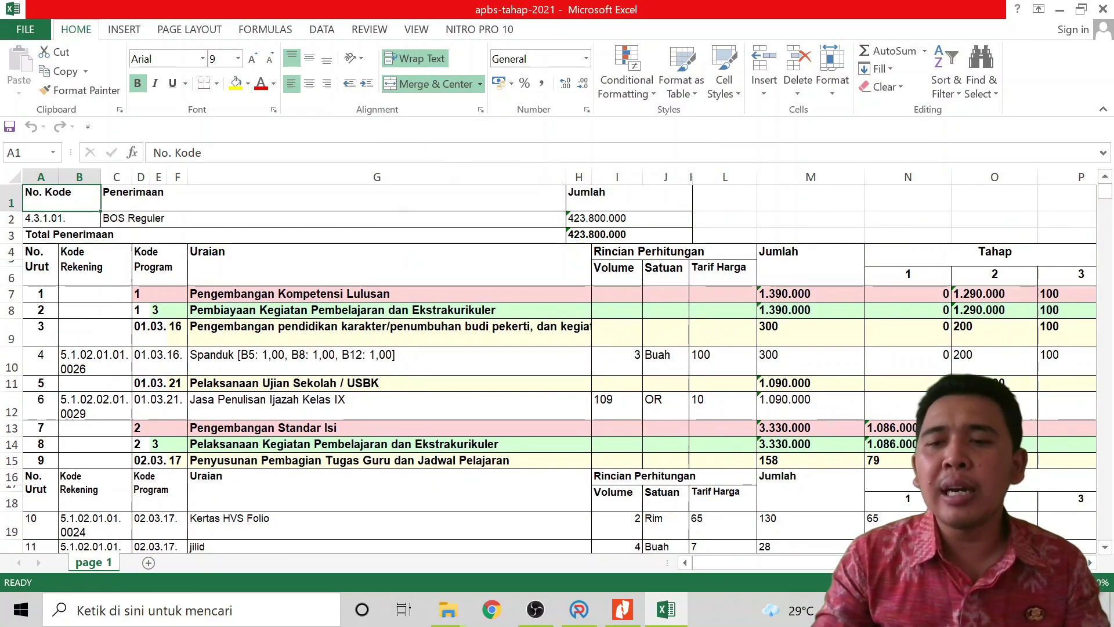
scroll(549, 360, "down", 3)
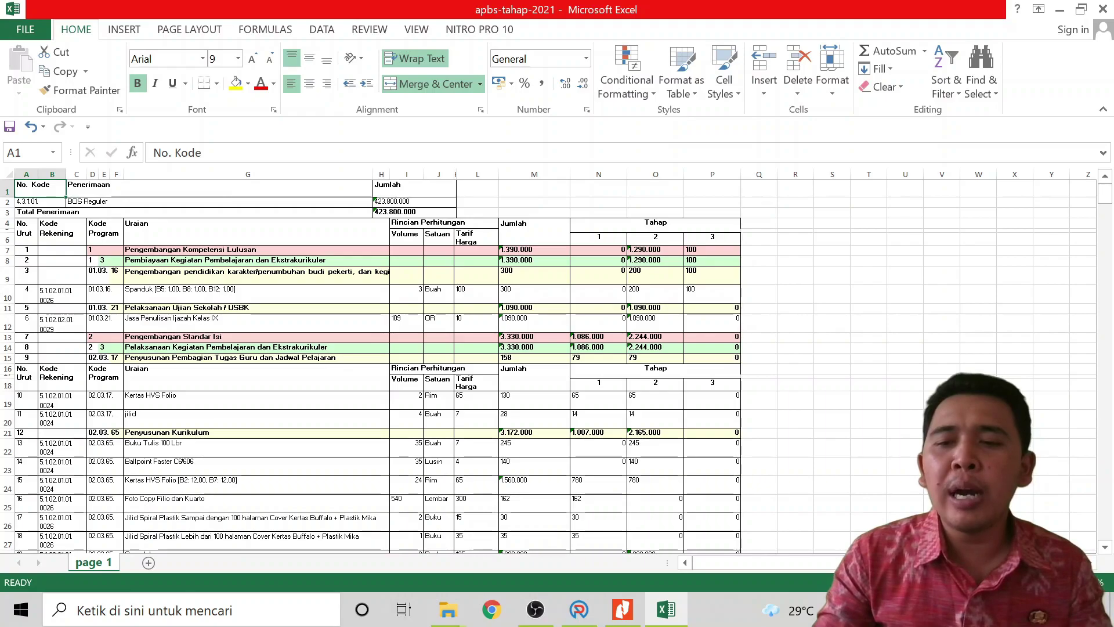
scroll(587, 359, "up", 2)
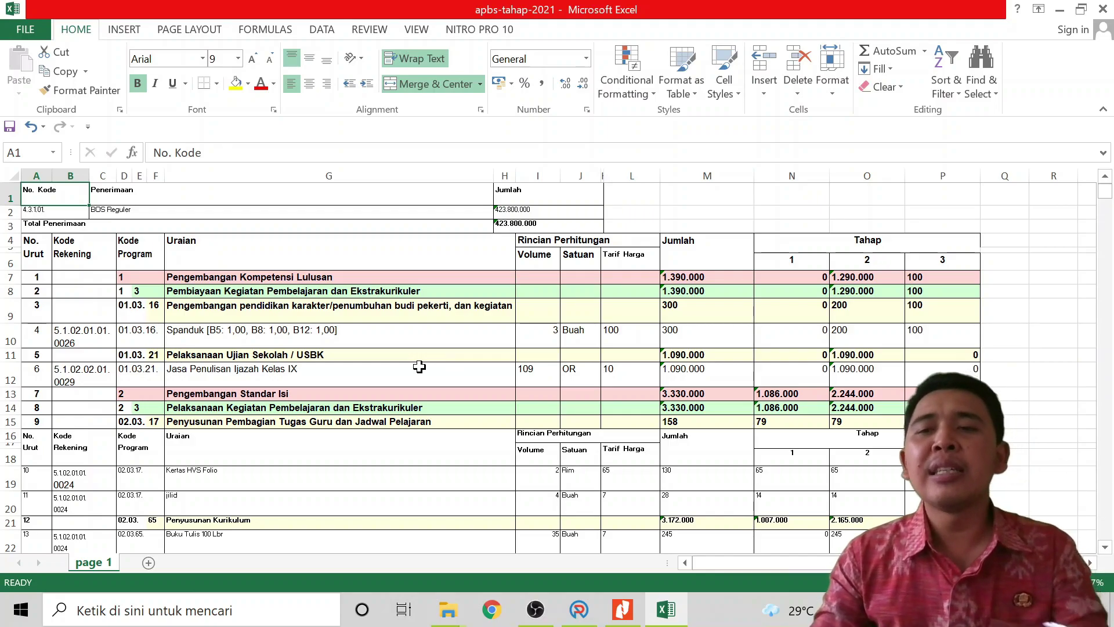
scroll(298, 374, "down", 1)
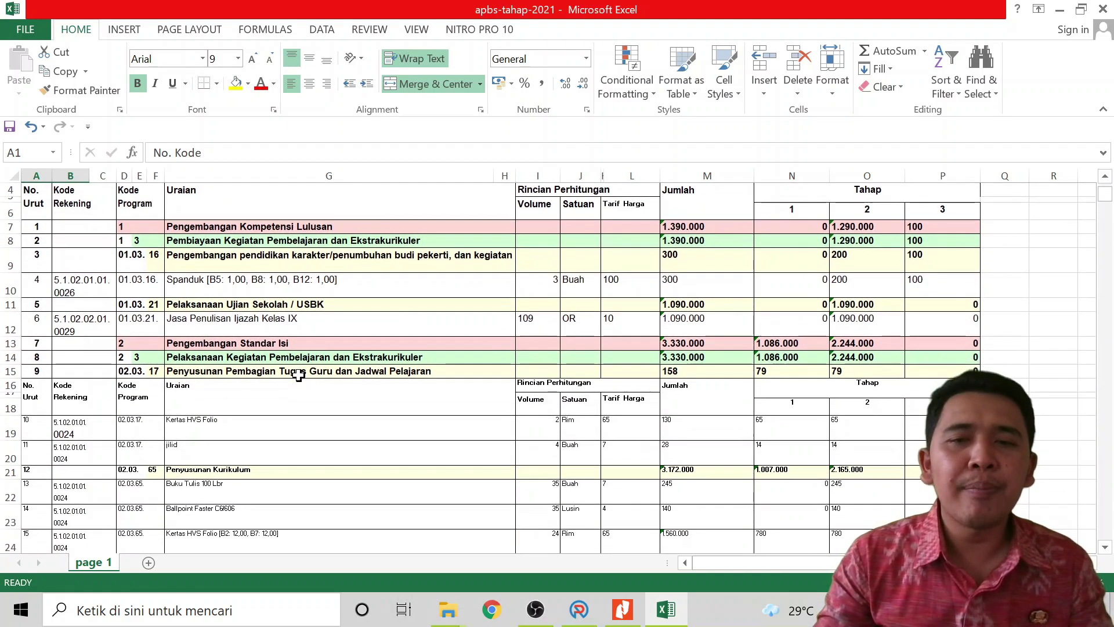
scroll(298, 375, "up", 1)
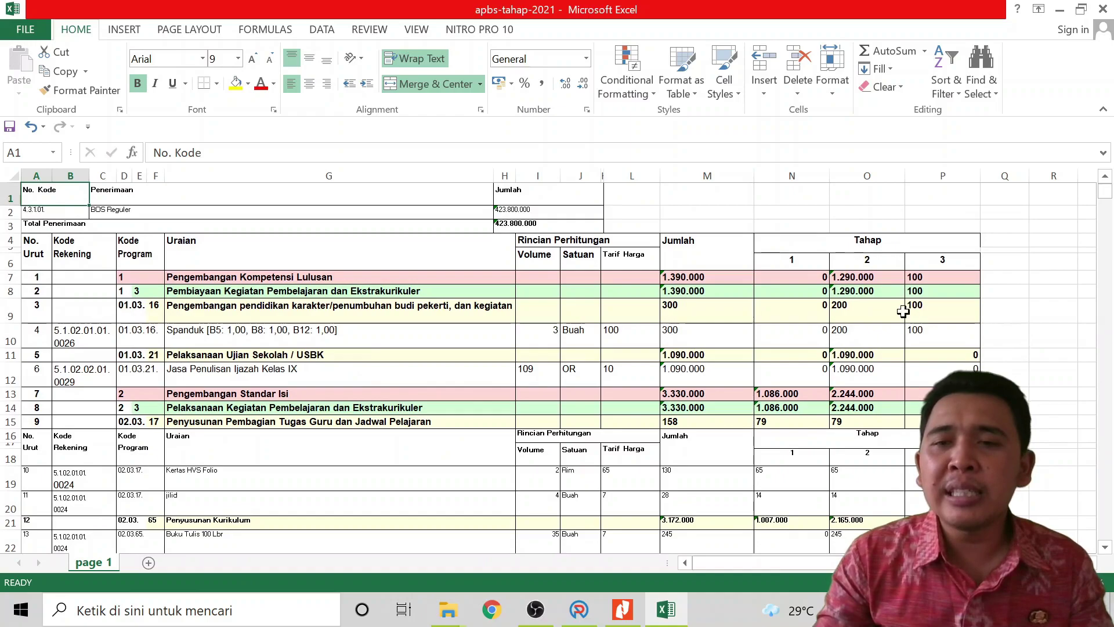
left_click(849, 276)
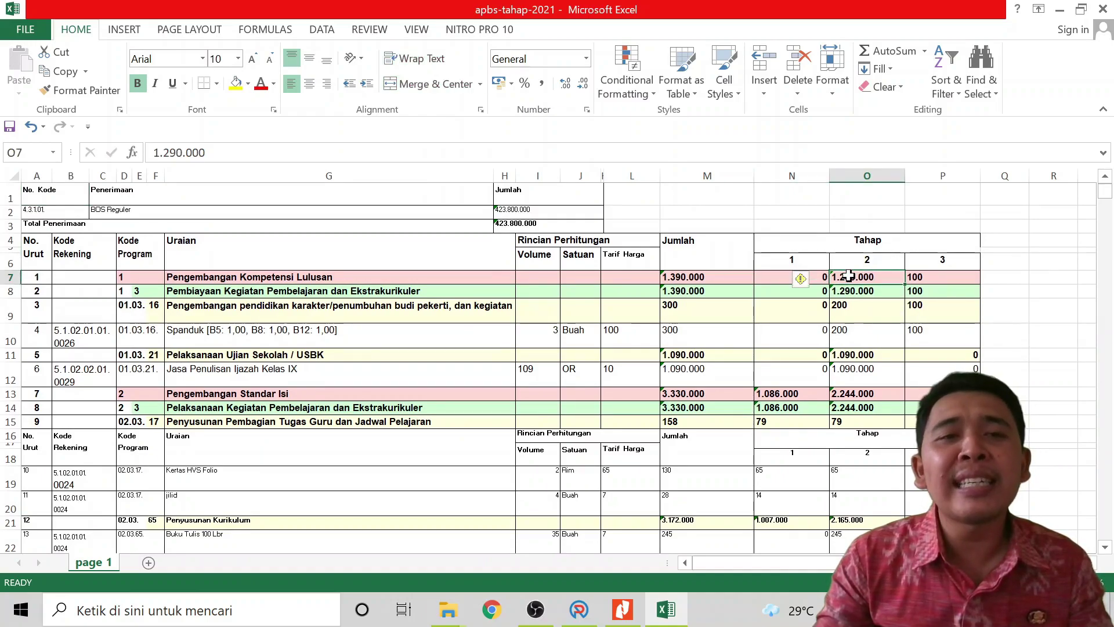
left_click(934, 279)
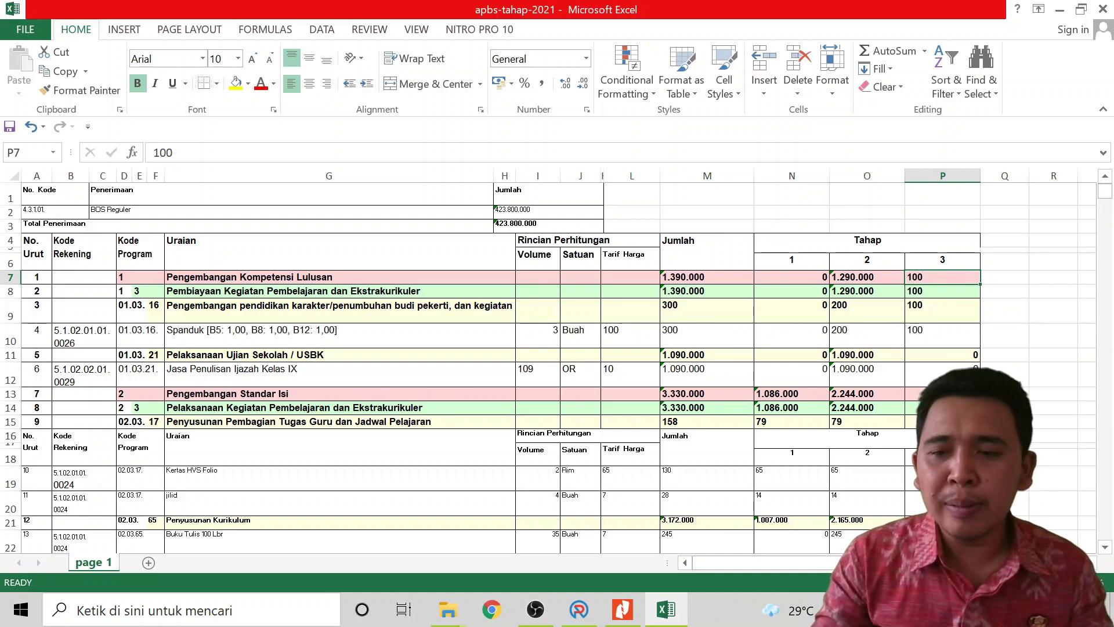
Step: Fill the Penerimaan table in rows 1 to 3, from No. Kode to Jumlah, with light blue
scroll(554, 357, "up", 2, "ctrl")
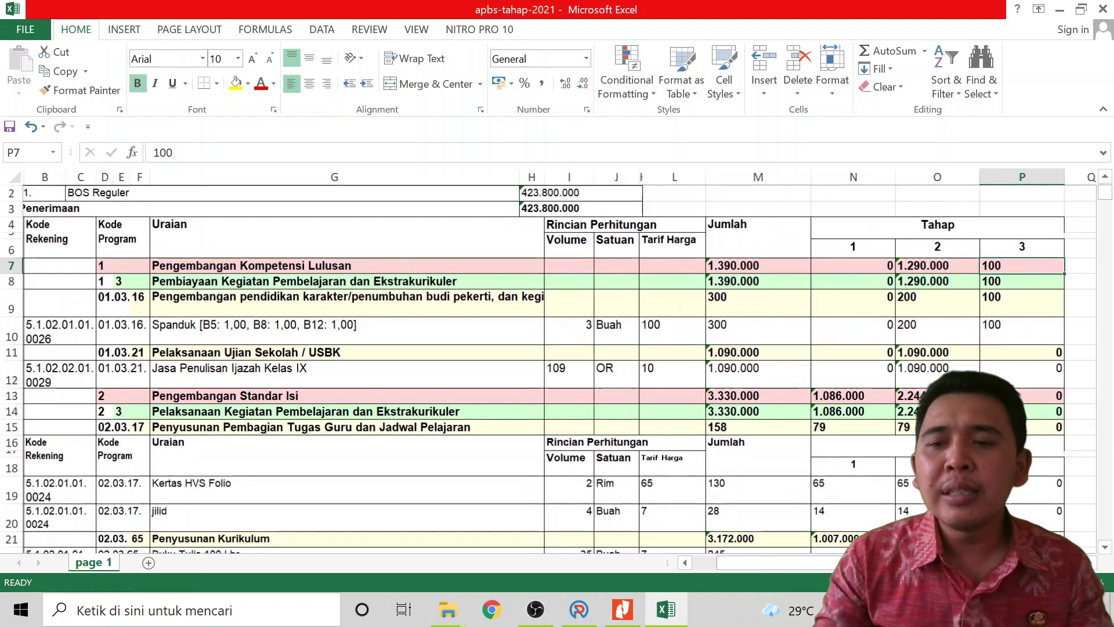
scroll(555, 356, "up", 1)
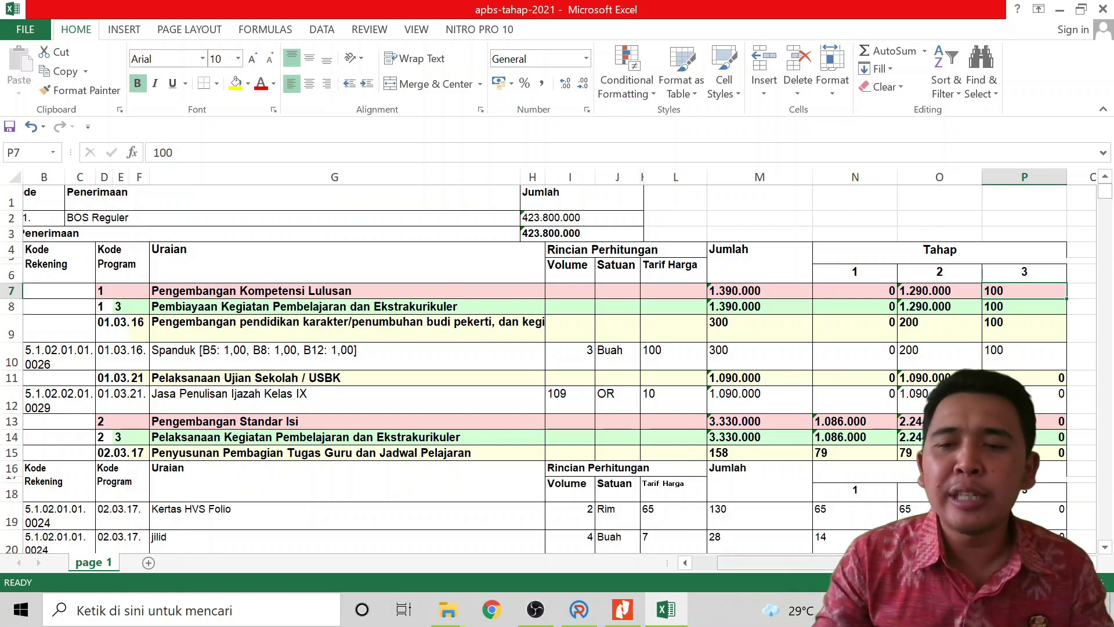
scroll(435, 323, "left", 1)
left_click_drag(37, 198, 580, 235)
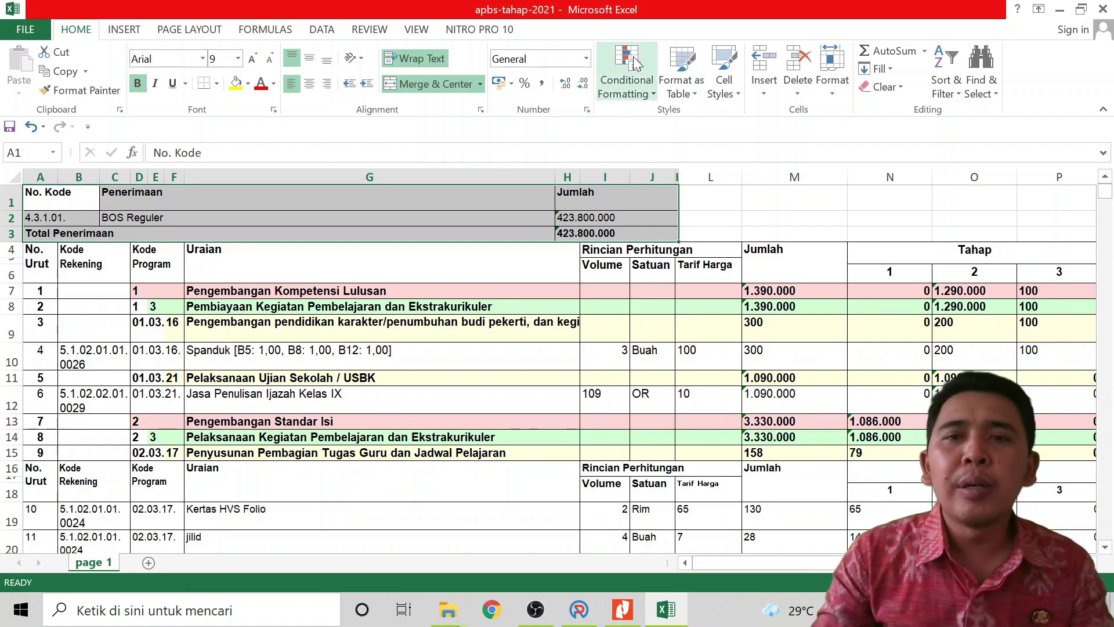
left_click(247, 83)
left_click(274, 144)
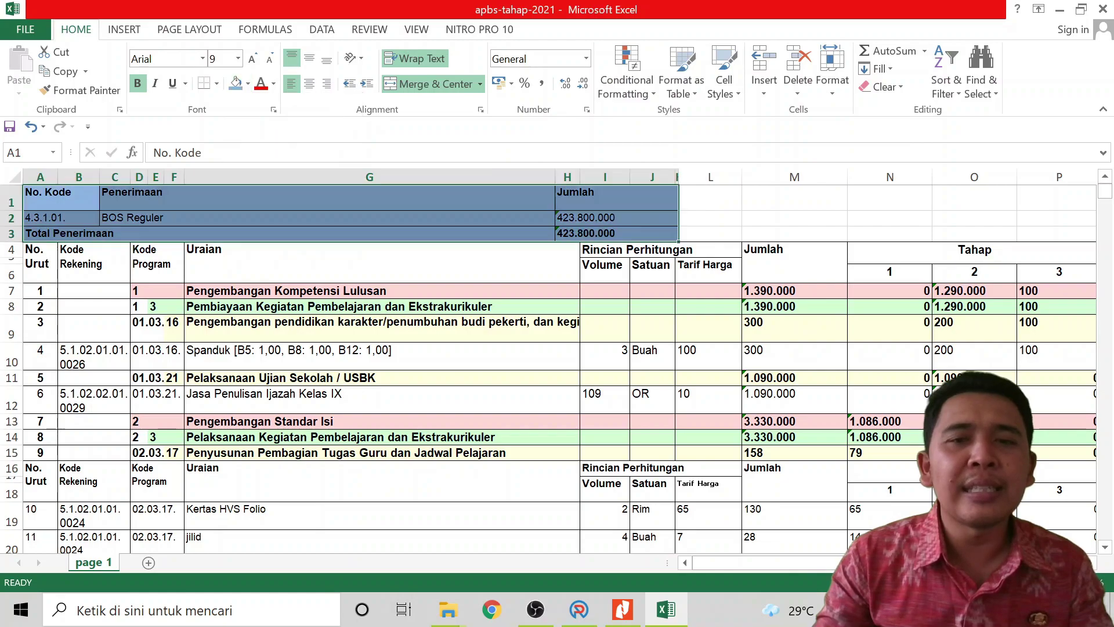
left_click(508, 238)
Step: Fill the expenditure table's header in rows 4 to 6, from No. Urut to Tahap 3, with dark olive green
left_click_drag(36, 255, 984, 268)
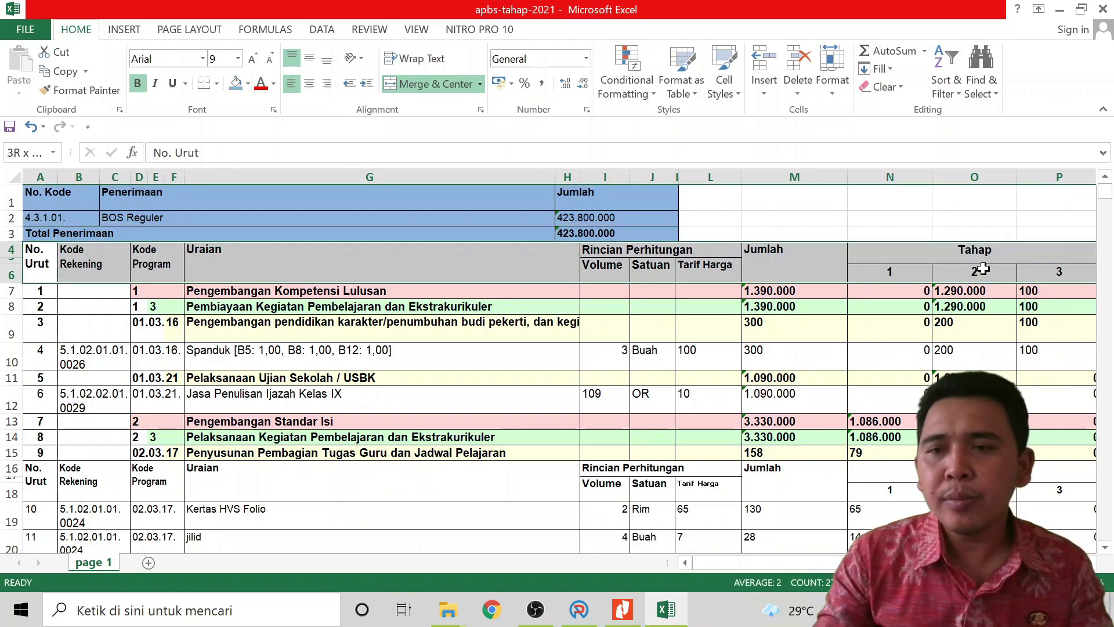
left_click(248, 83)
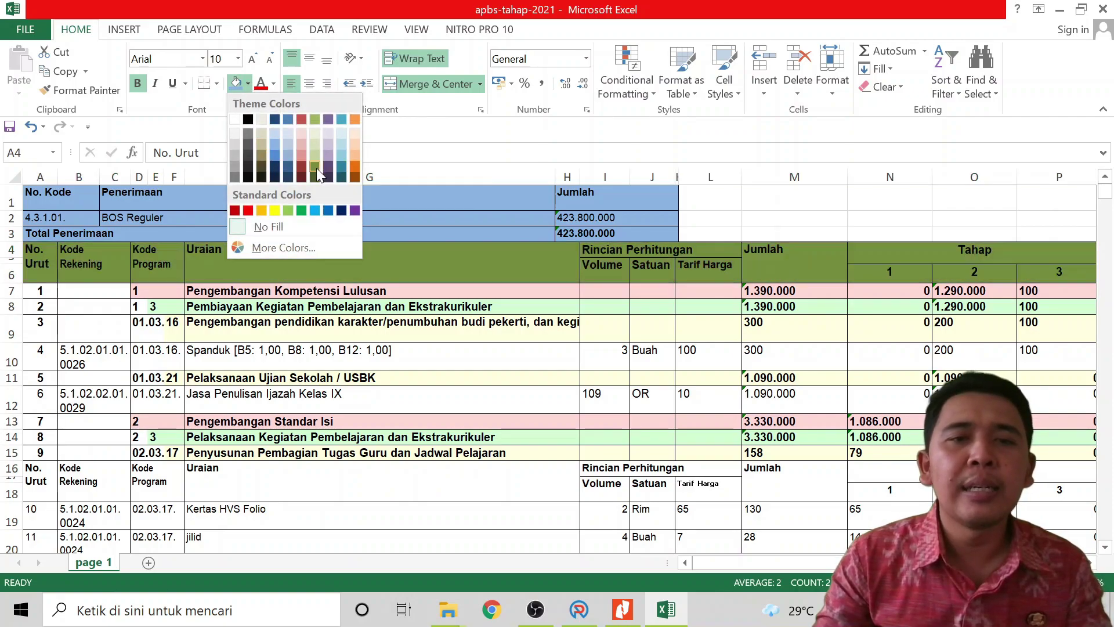
left_click(315, 167)
Step: Delete the repeated table header in rows 16 to 18, above the Kertas HVS Folio item
scroll(685, 381, "down", 5)
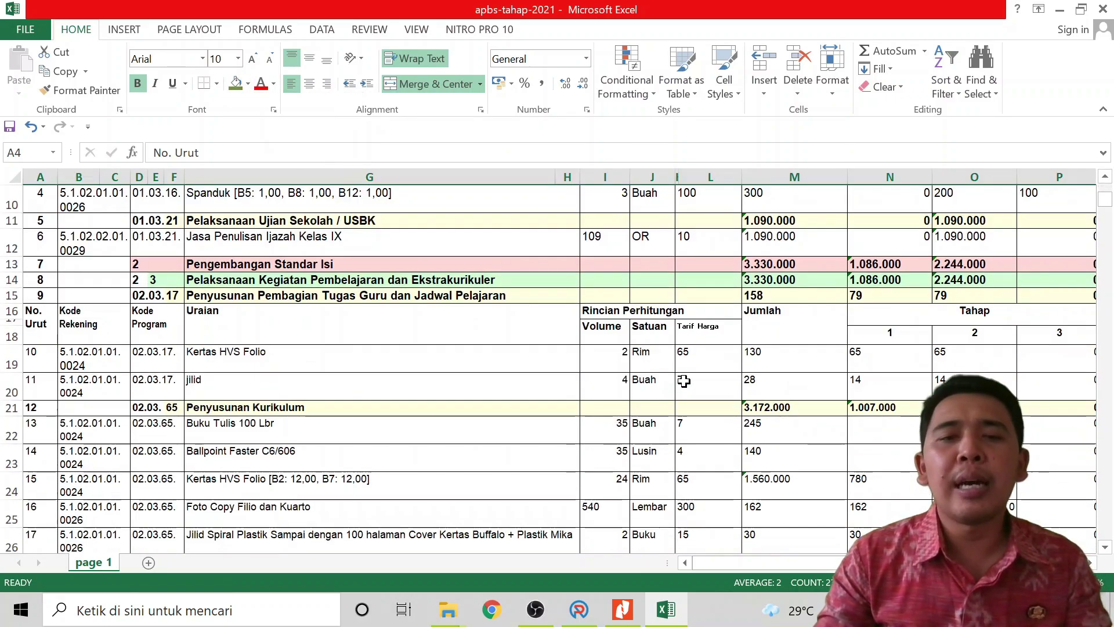
scroll(685, 380, "down", 5)
scroll(725, 398, "up", 4)
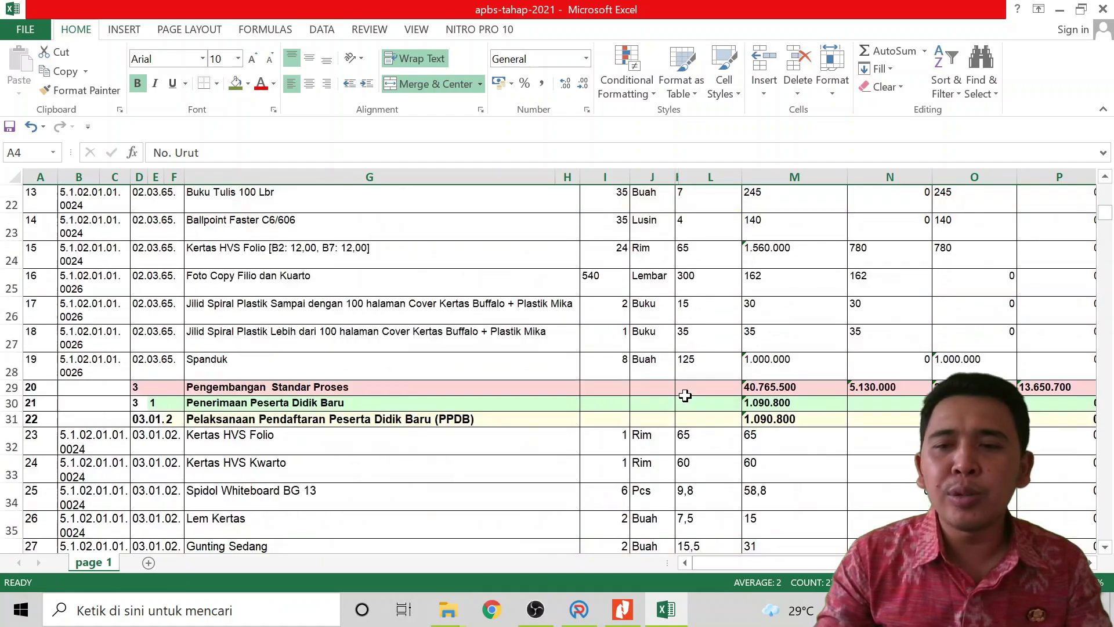
scroll(725, 398, "up", 6)
scroll(489, 267, "down", 3)
scroll(490, 267, "up", 3)
scroll(681, 295, "down", 4)
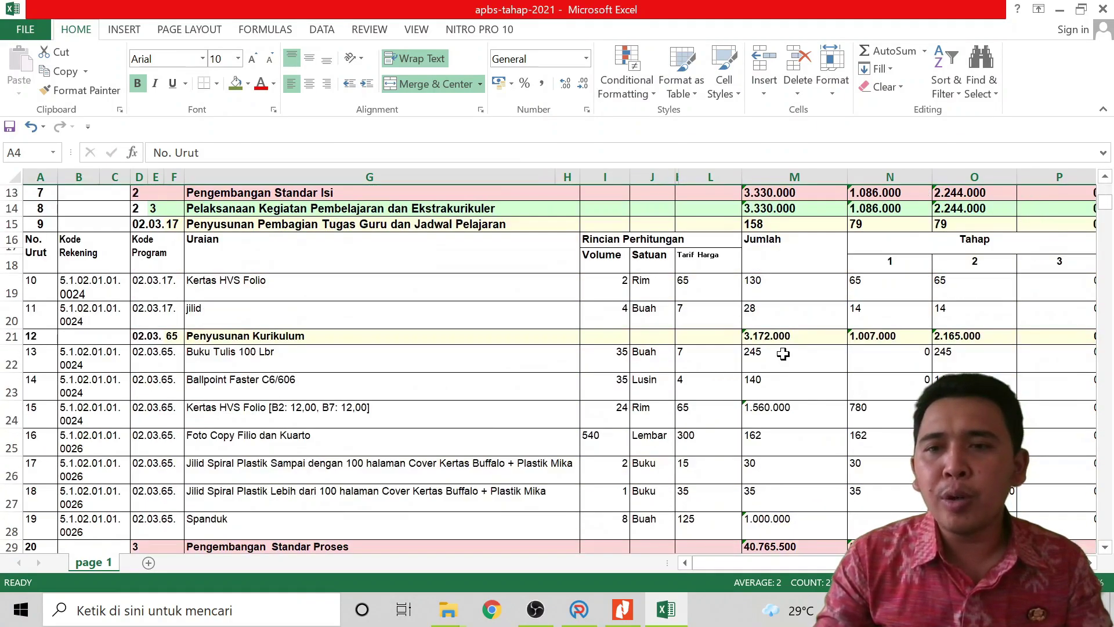
scroll(636, 378, "up", 1)
left_click_drag(10, 310, 9, 334)
right_click(10, 336)
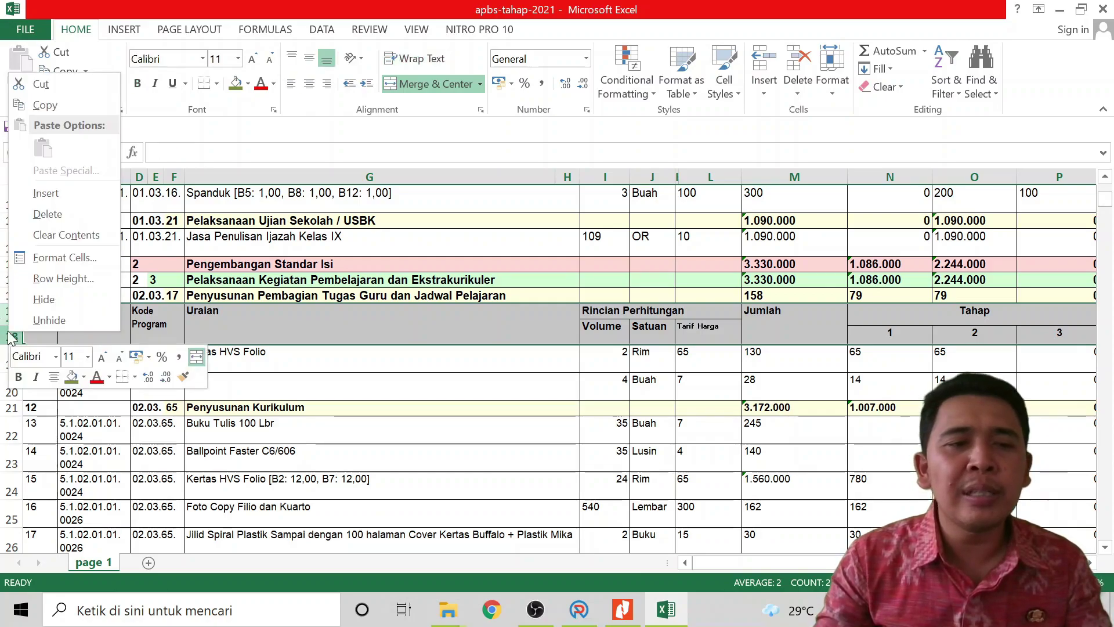
left_click(47, 214)
left_click(453, 366)
Step: Delete the repeated table header in rows 37 to 39, between items 30 and 31
left_click_drag(828, 562, 696, 562)
scroll(377, 377, "down", 7)
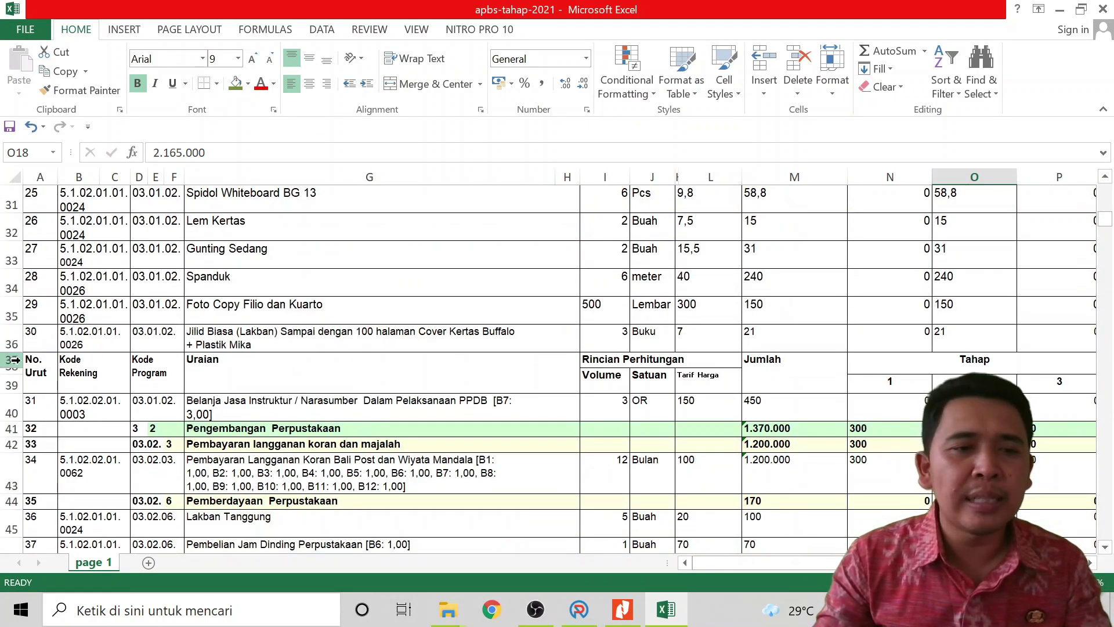
left_click_drag(8, 360, 5, 389)
right_click(11, 383)
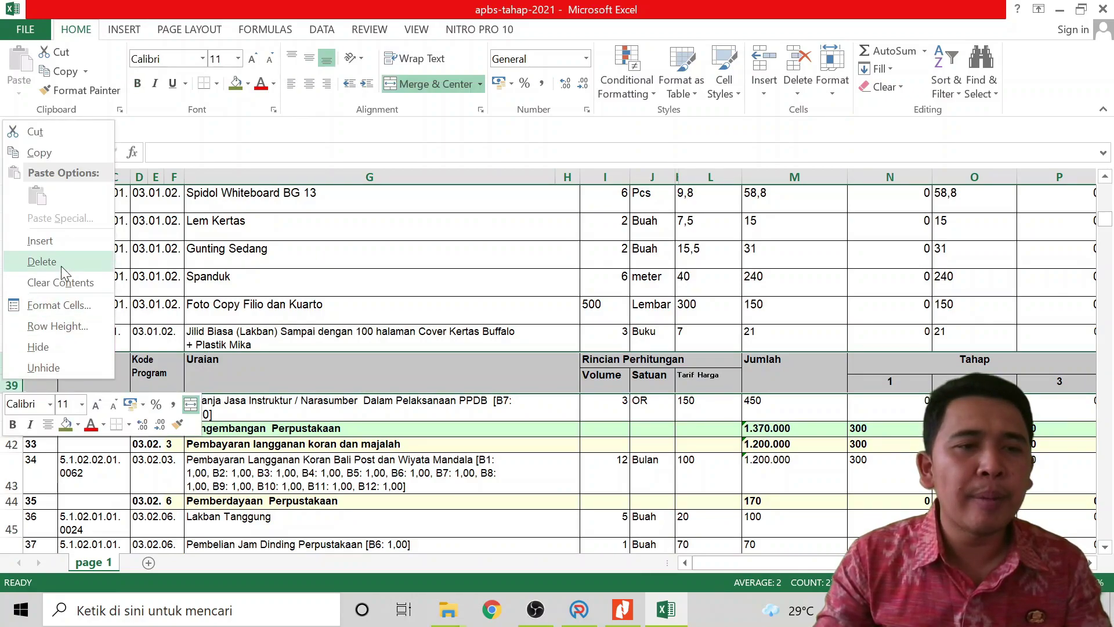
left_click(42, 262)
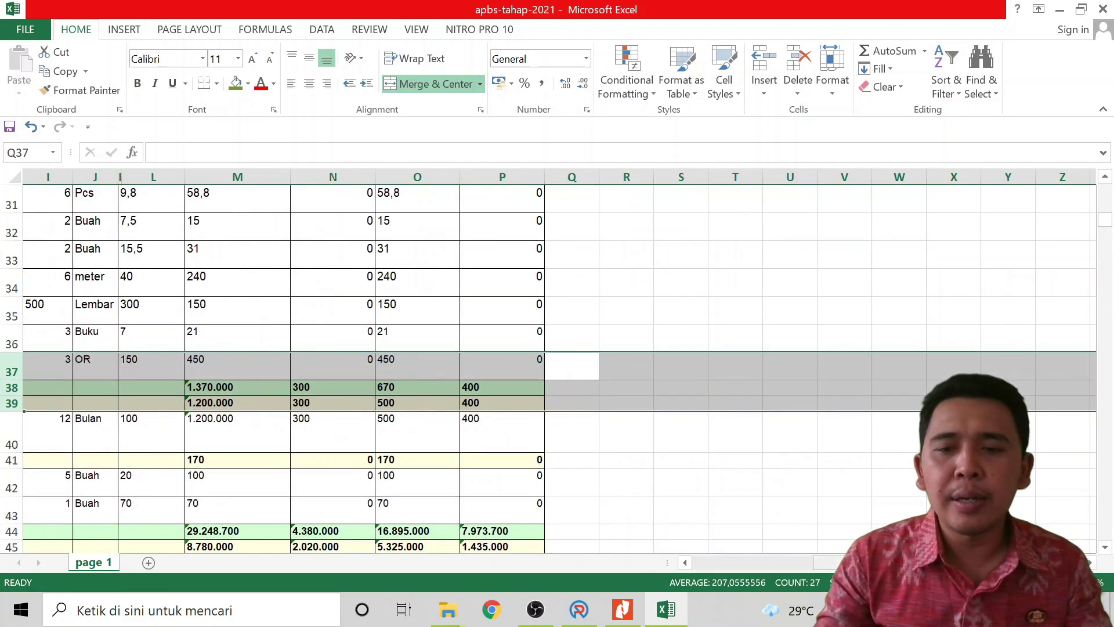
scroll(315, 467, "left", 5)
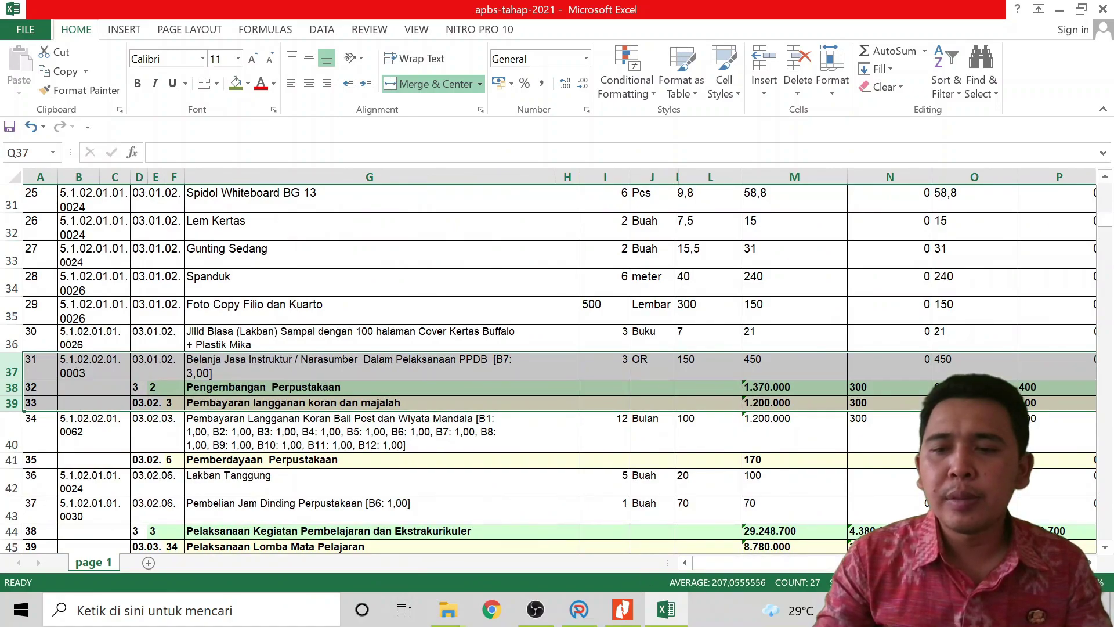
Step: Find the repeated table header in rows 136 to 138, between items 120 and 121, and delete it
scroll(315, 468, "up", 2)
scroll(315, 467, "down", 16)
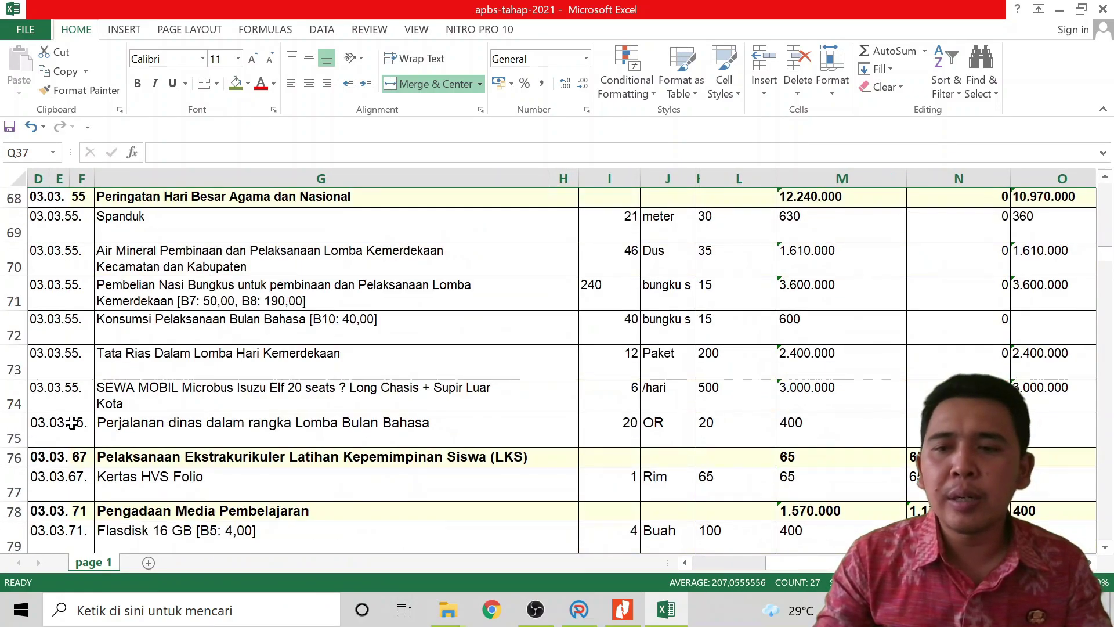
scroll(74, 422, "down", 18)
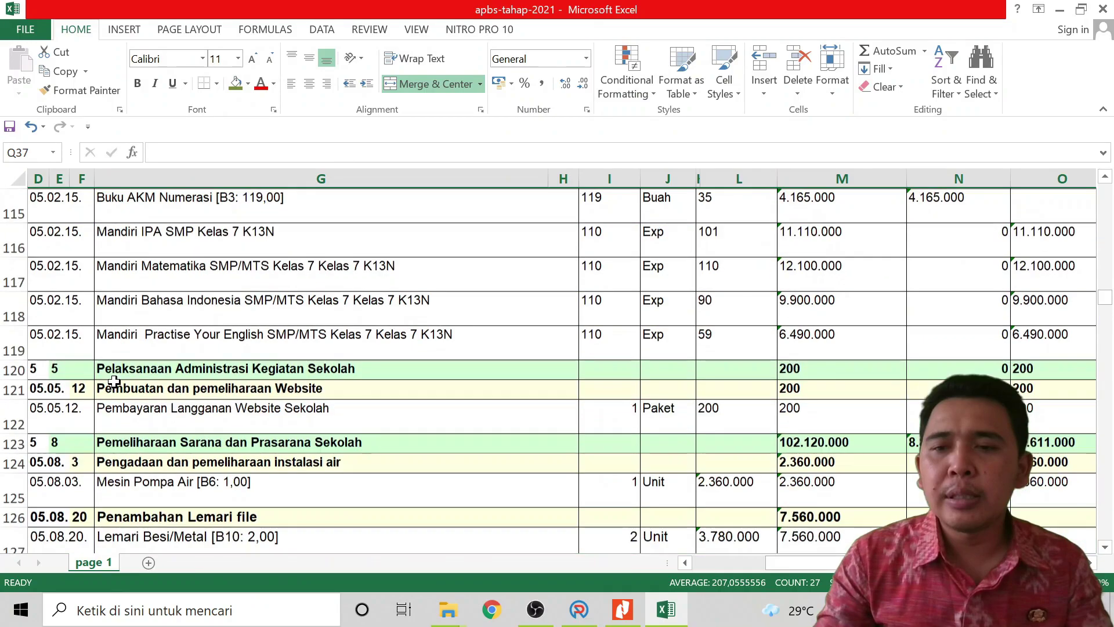
scroll(115, 381, "down", 1)
scroll(115, 382, "up", 3)
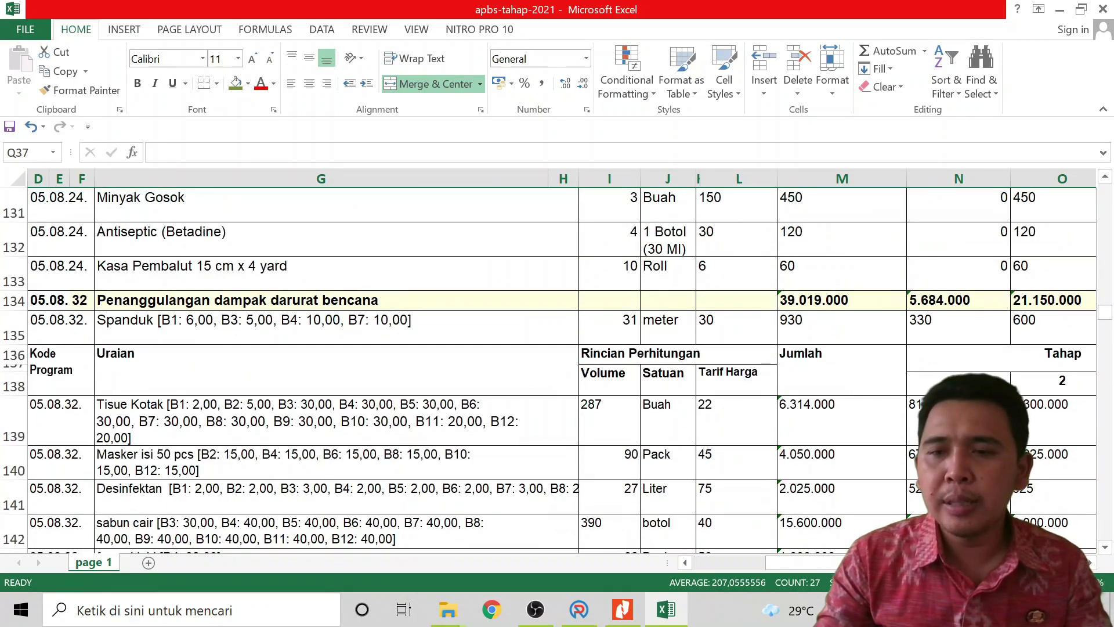
scroll(394, 476, "down", 3, "ctrl")
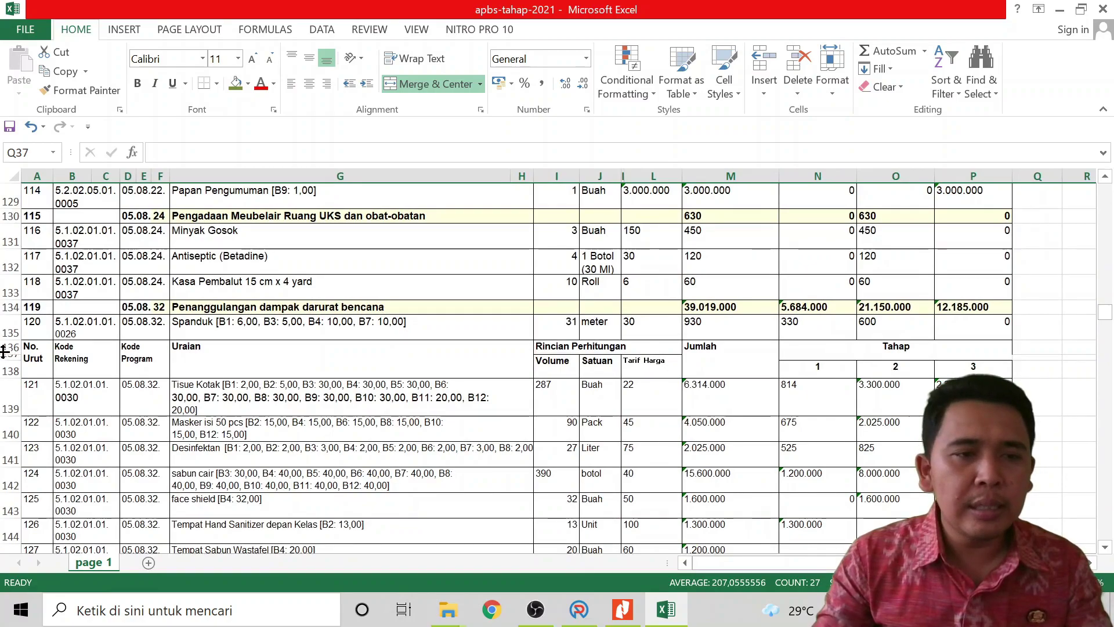
mouse_move(7, 348)
left_mouse_down()
mouse_move(5, 389)
mouse_move(3, 362)
left_mouse_up()
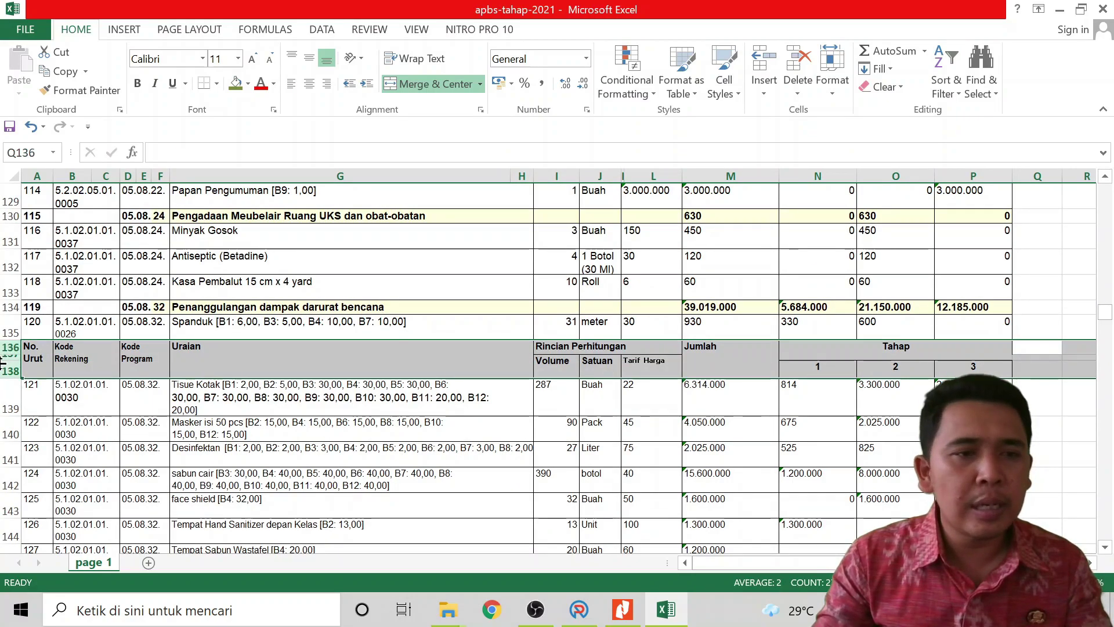
right_click(3, 362)
left_click(35, 246)
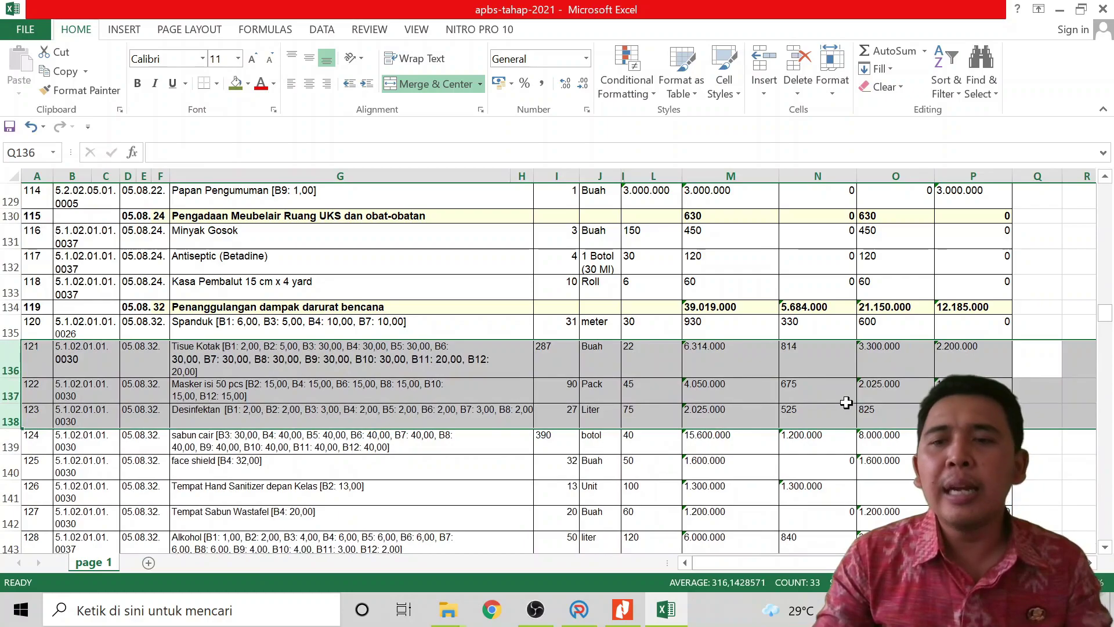
left_click(867, 417)
Step: Hide columns N and O, which hold the Tahap 1 and Tahap 2 amounts
left_click_drag(1109, 311, 1090, 190)
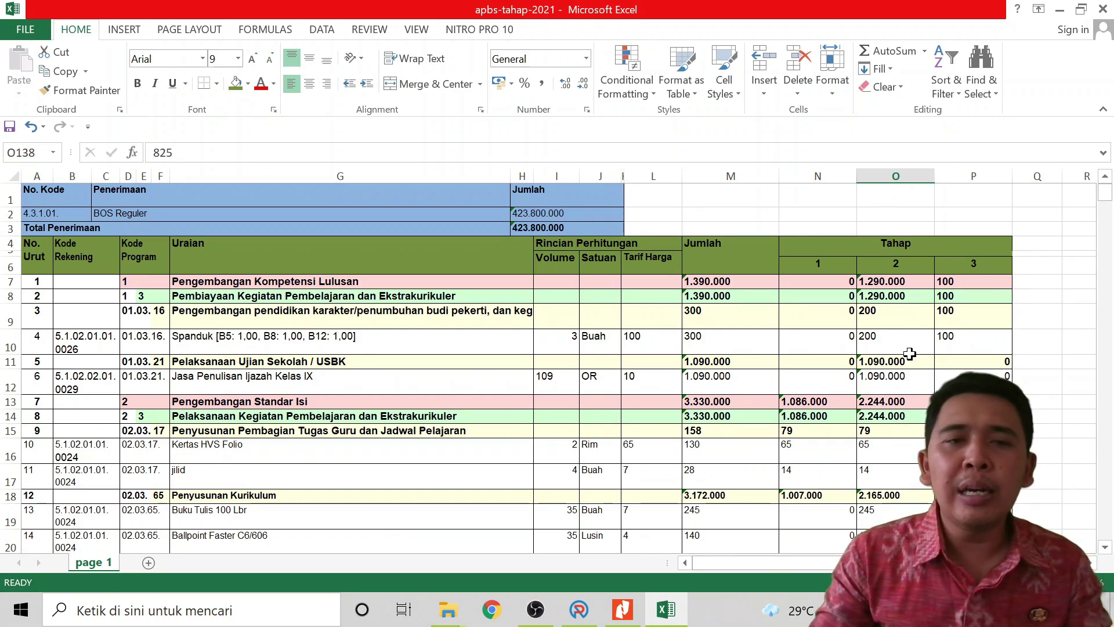
left_click(523, 217)
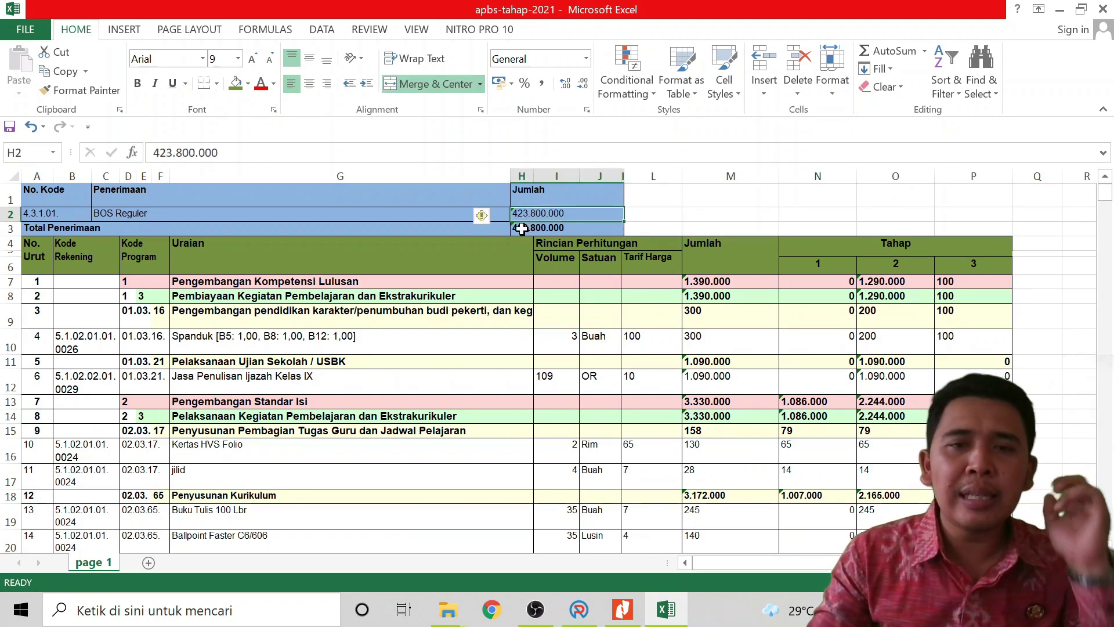
left_click(913, 318)
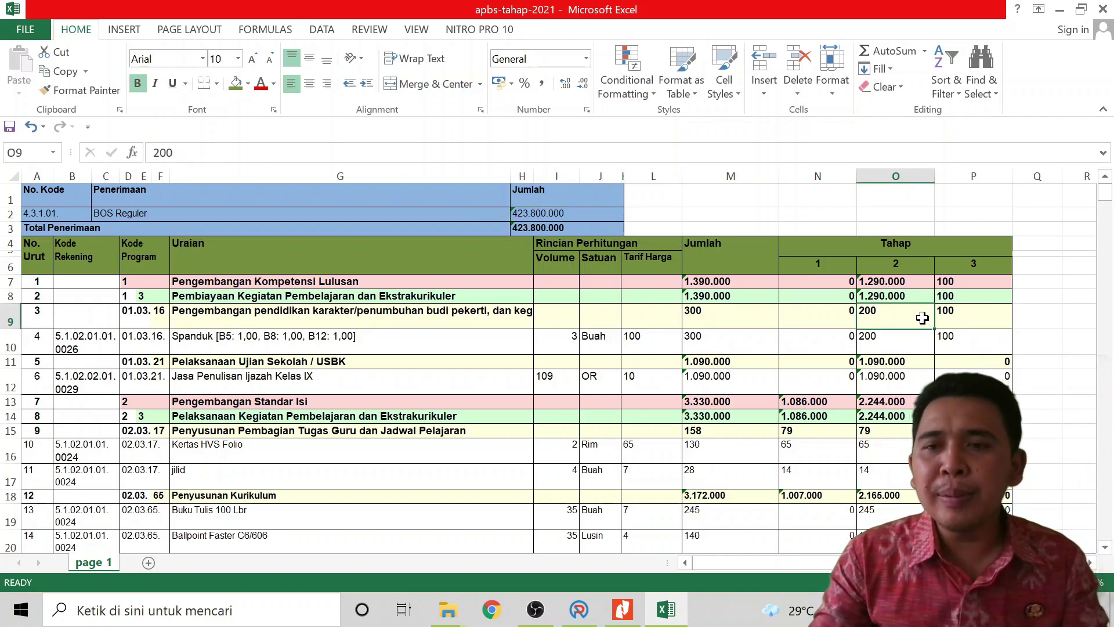
left_click(839, 171)
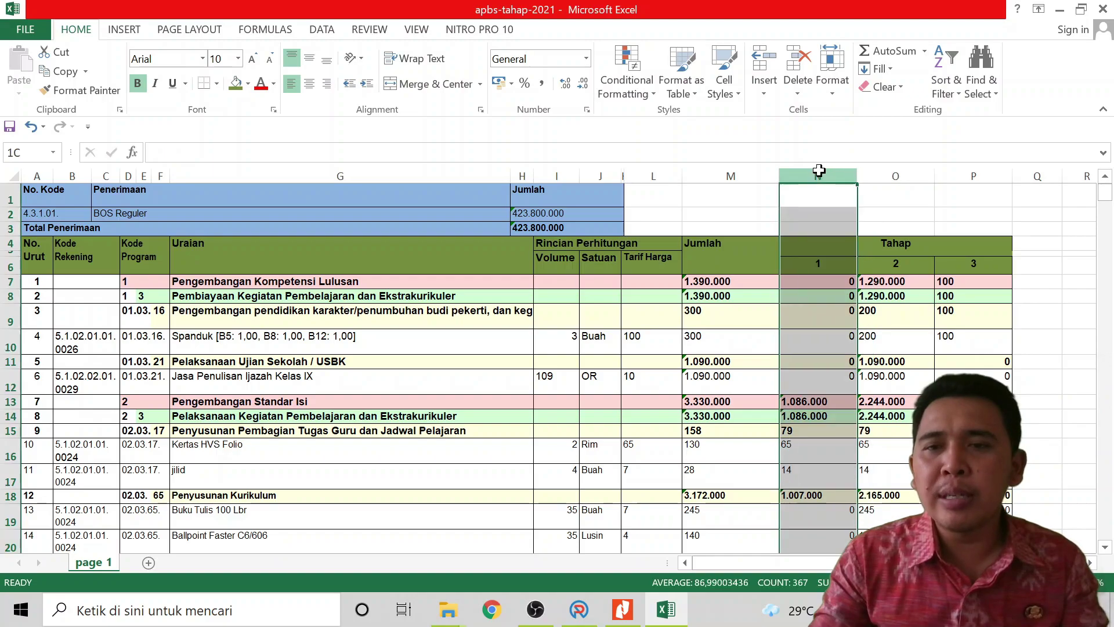
left_click_drag(840, 171, 880, 168)
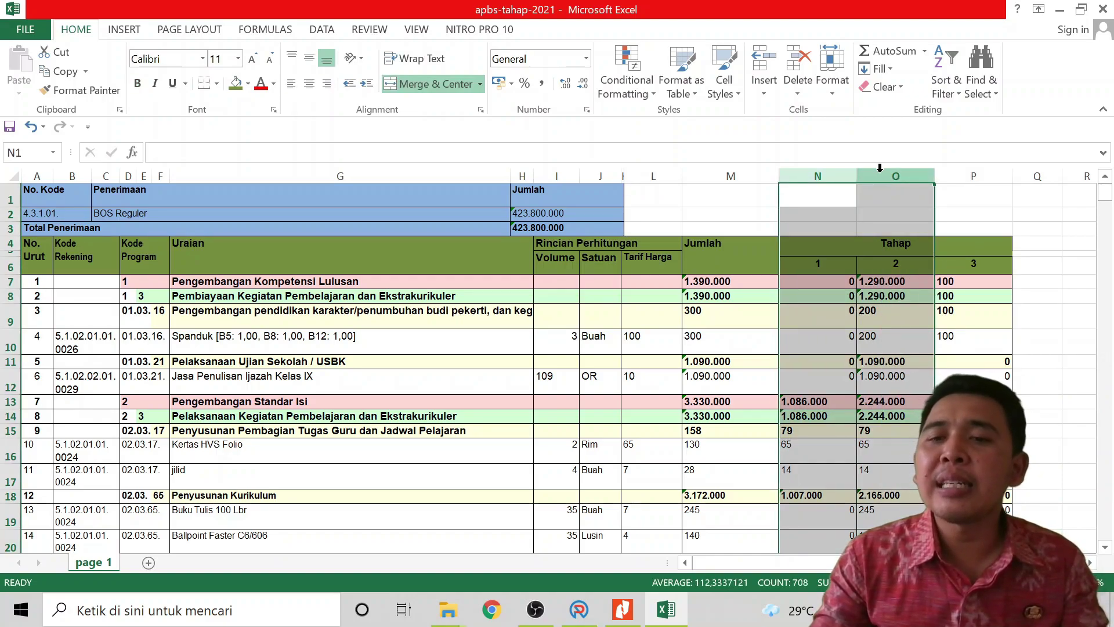
right_click(880, 174)
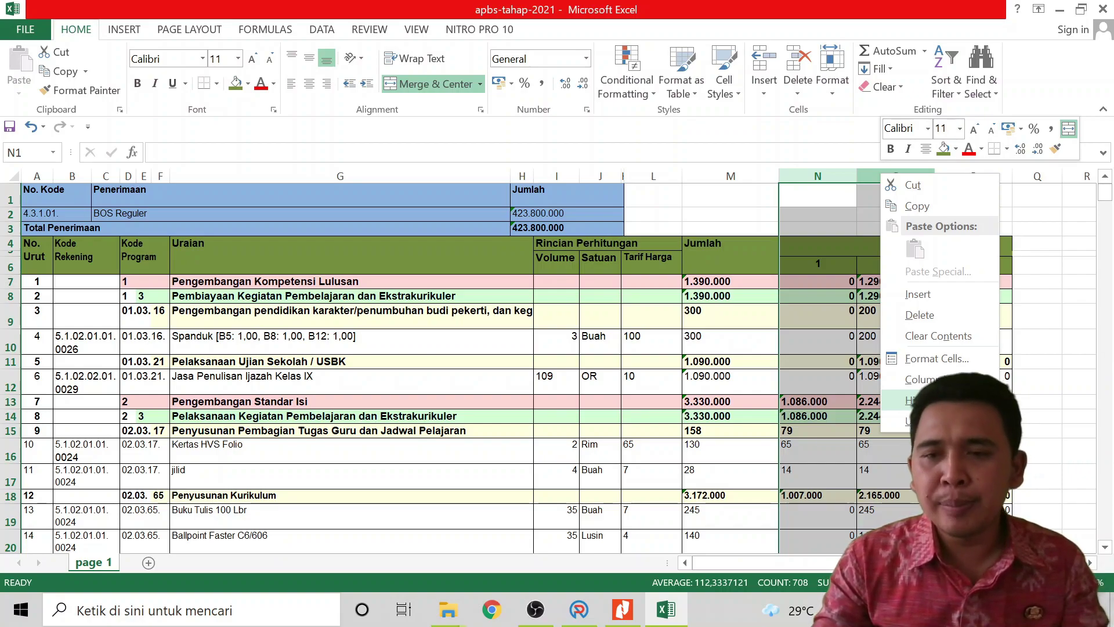
left_click(928, 400)
left_click(928, 401)
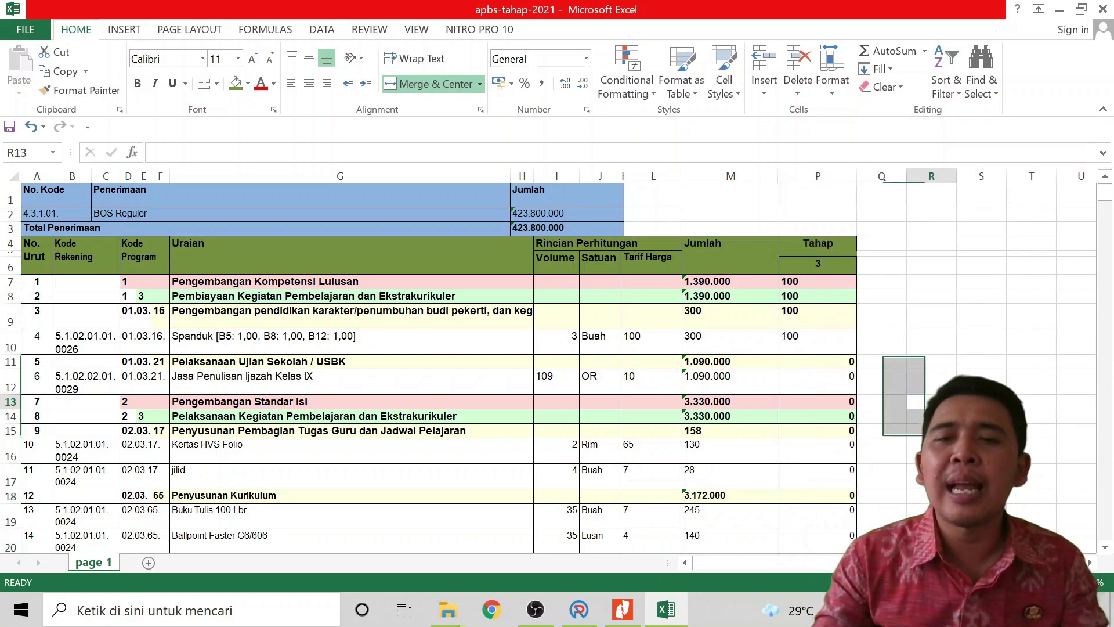